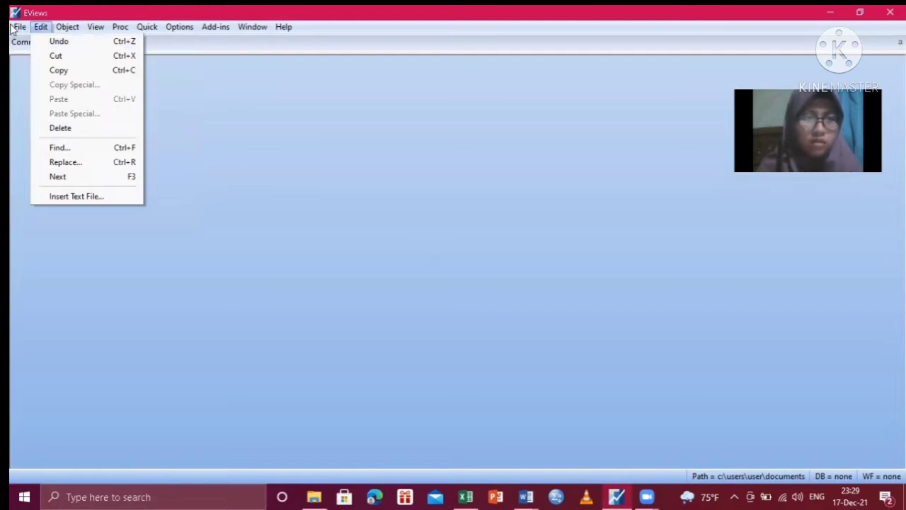
Create a new dated regular-frequency workfile with annual frequency, start date 1990 and end date 2020, checking the years in the Excel data.
click(18, 29)
click(21, 30)
mouse_move(43, 45)
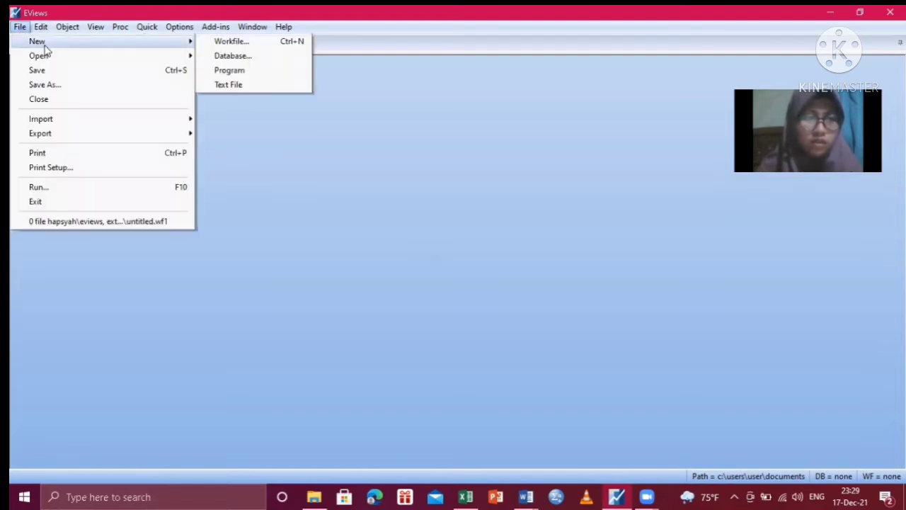
click(291, 41)
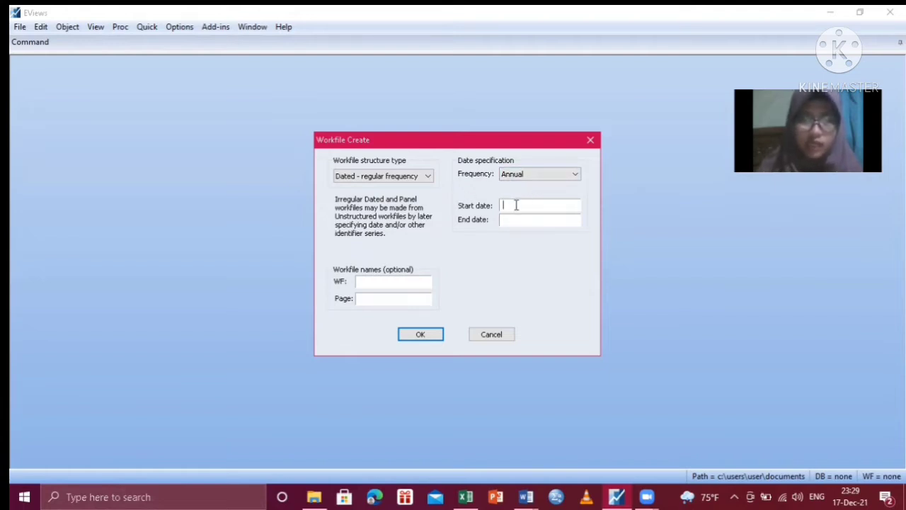
click(465, 497)
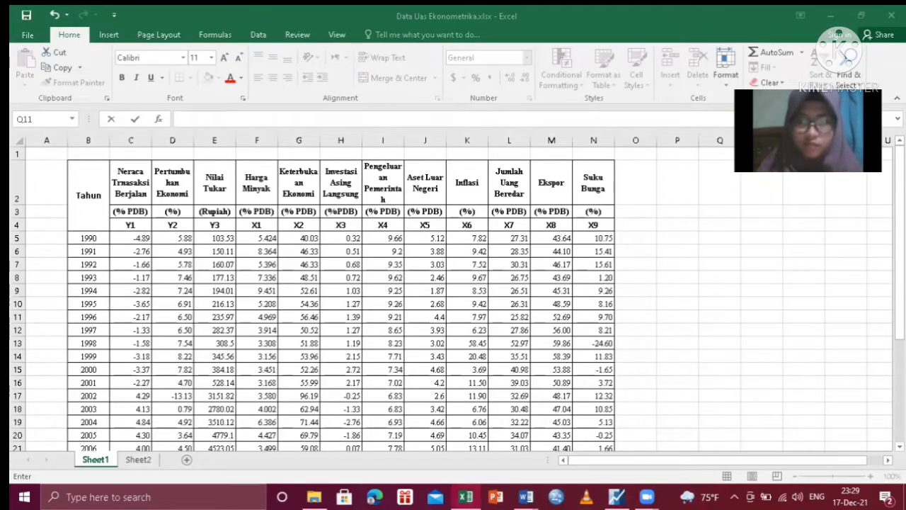
scroll(335, 429, down, 7)
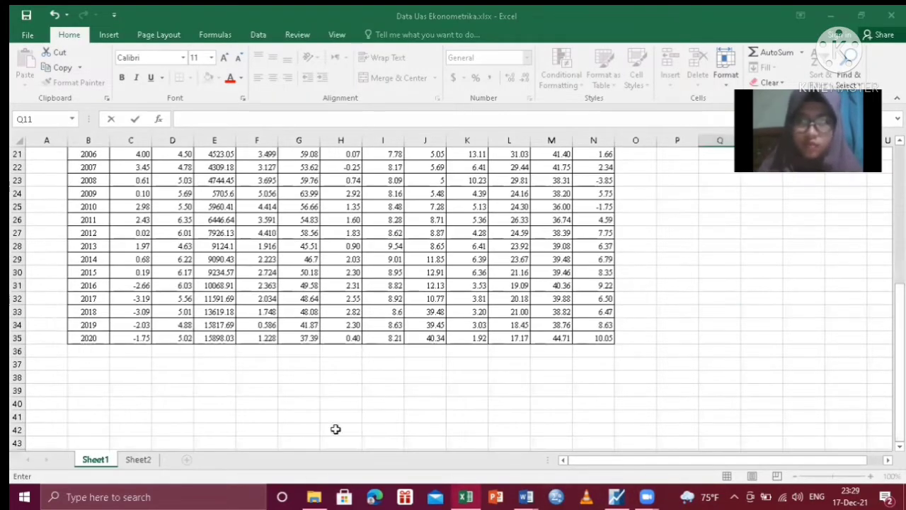
click(617, 497)
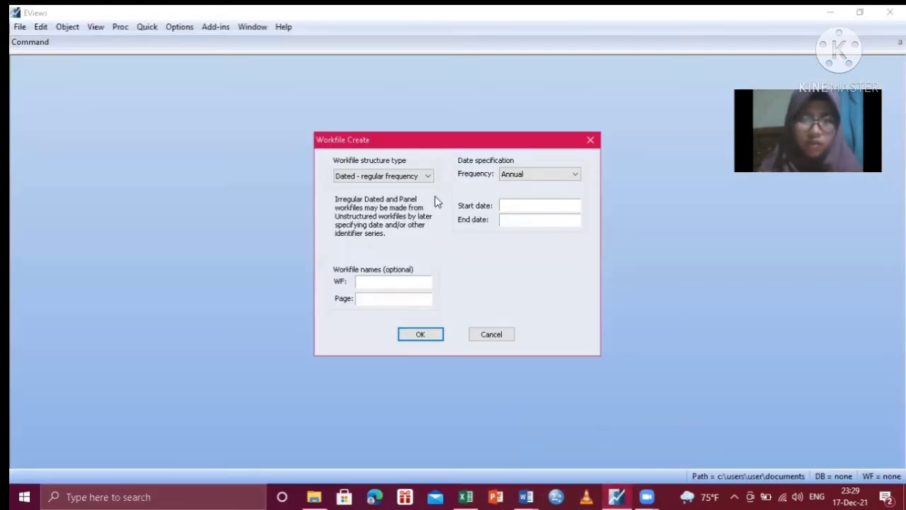
text(1990)
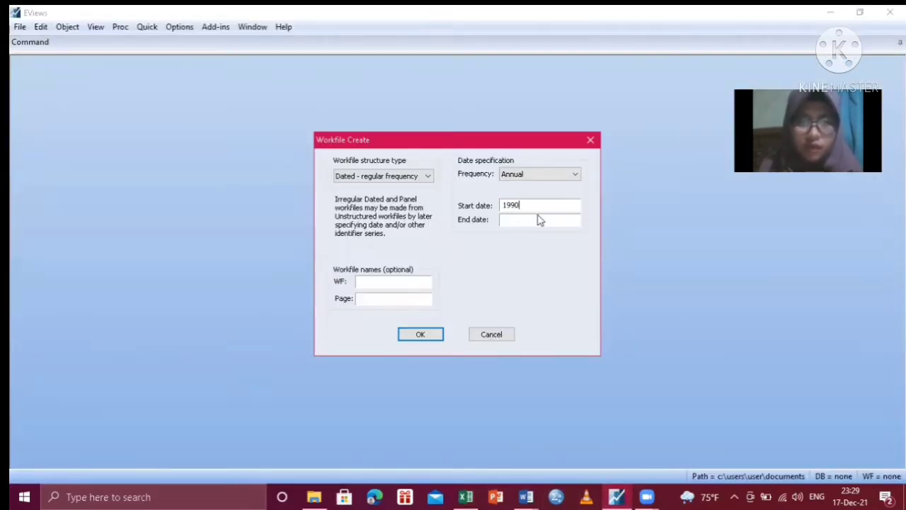
click(538, 220)
text(2020)
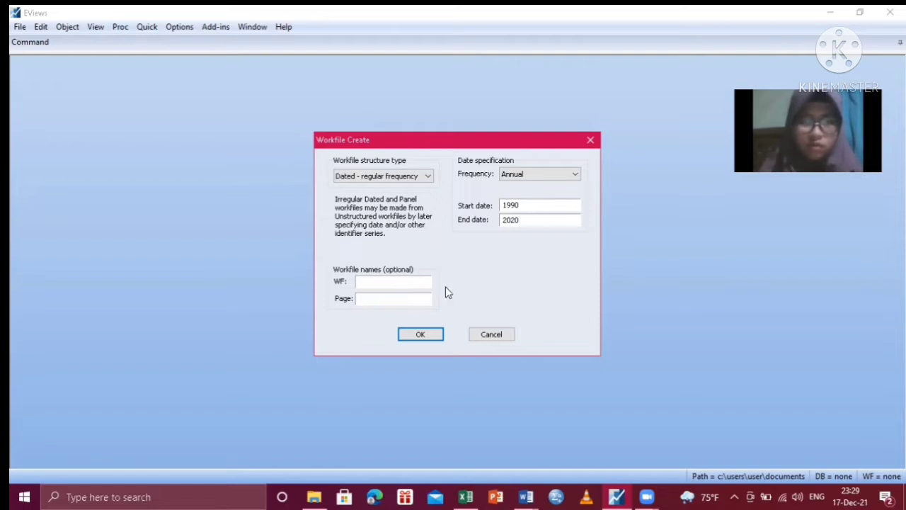
click(401, 337)
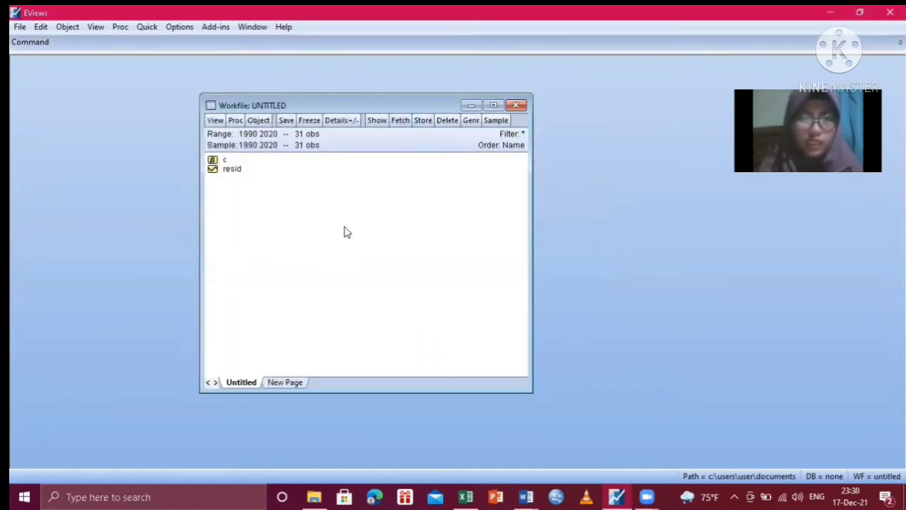
Open an empty group for series editing and select the series-name cell above 1990 in the first column.
click(145, 27)
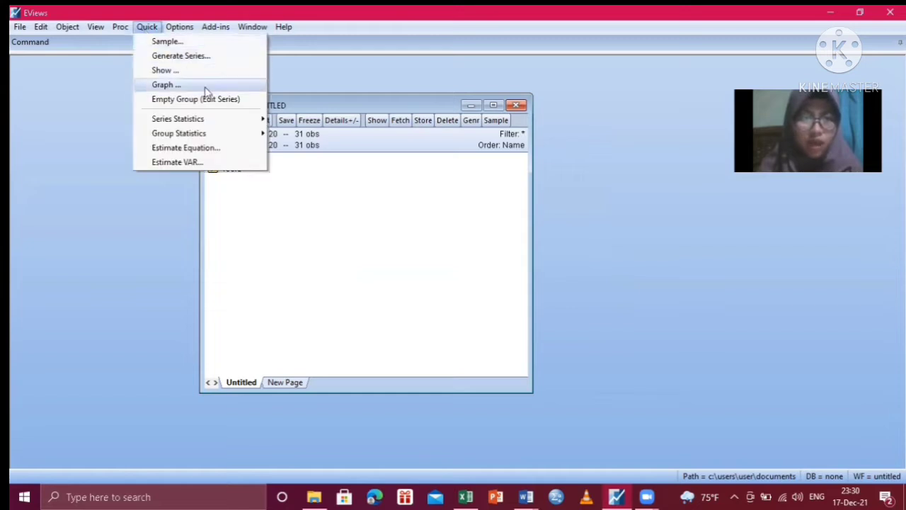
click(230, 98)
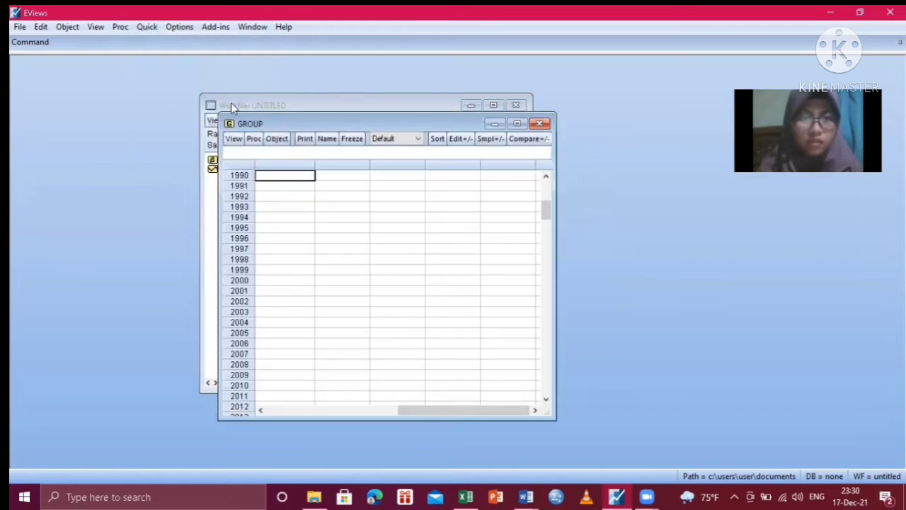
click(550, 185)
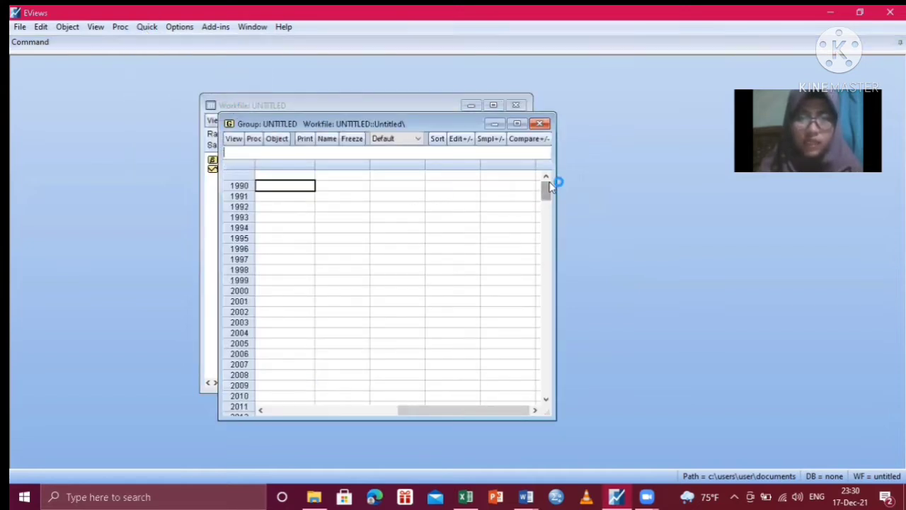
click(284, 176)
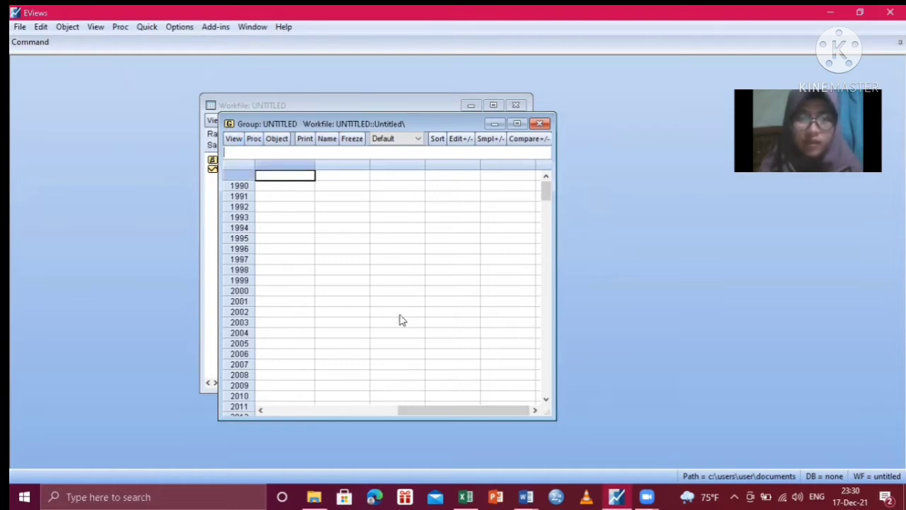
In the Excel workbook Data Uas Ekonometrika.xlsx, copy the Y1 to X9 headers and their 1990–2020 data, C4:N35.
click(466, 496)
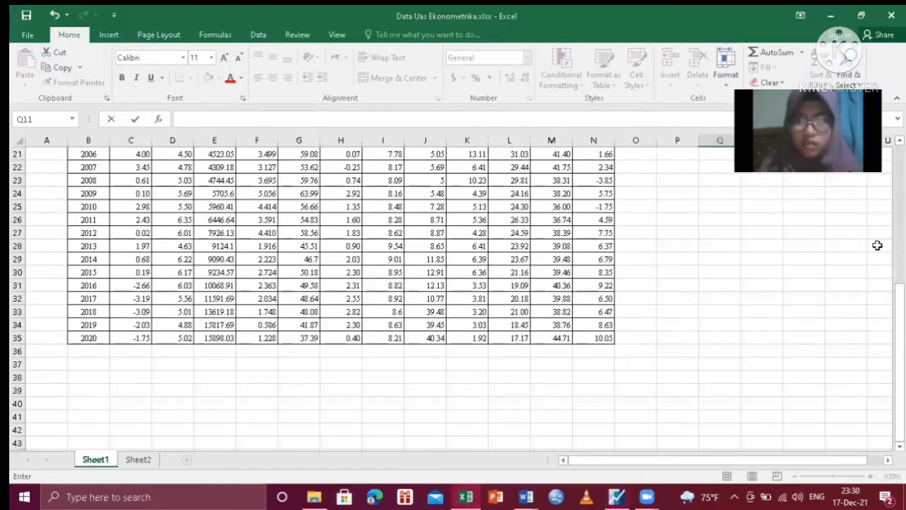
scroll(452, 297, up, 7)
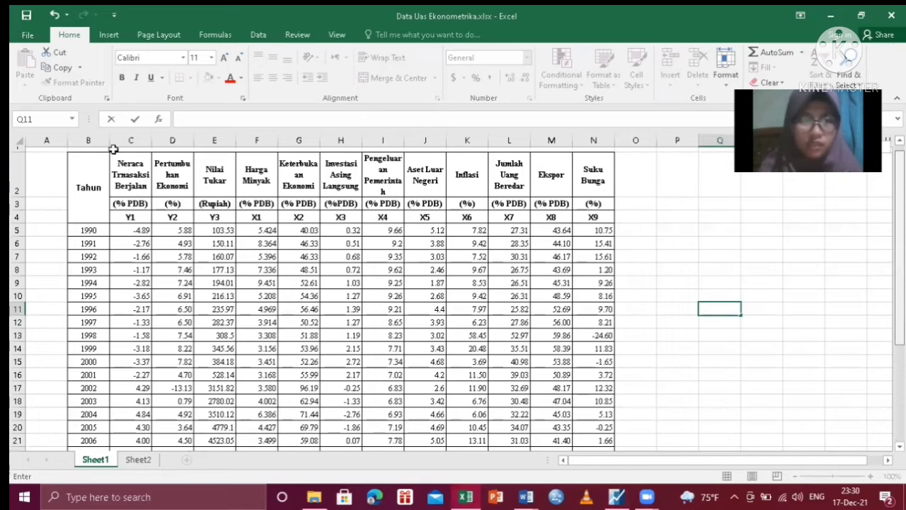
drag(127, 212, 597, 386)
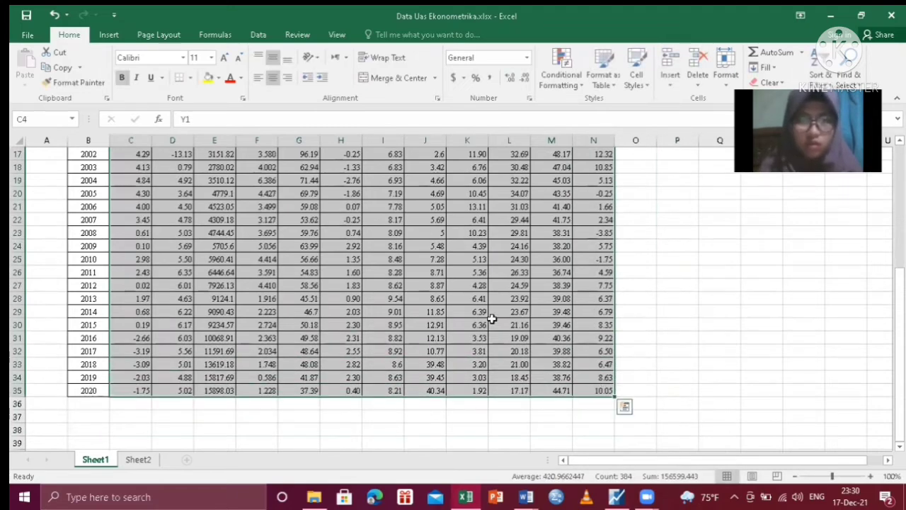
right_click(492, 319)
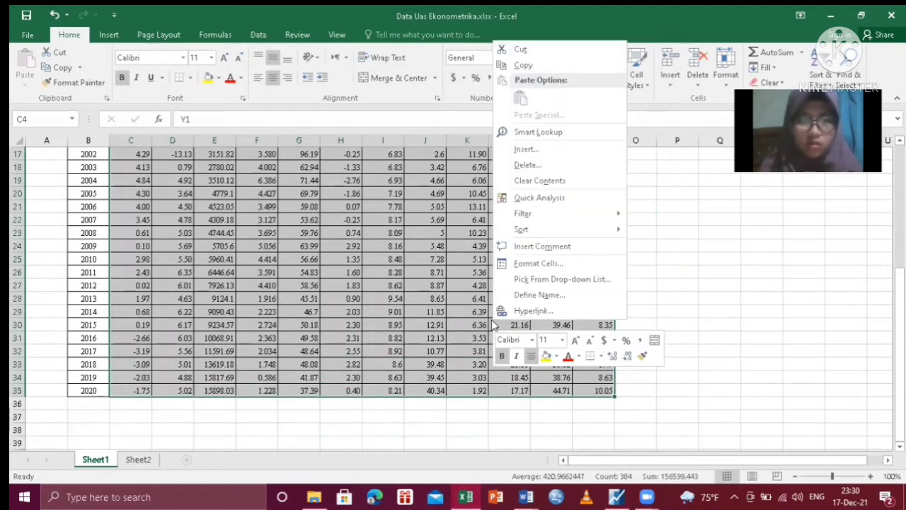
click(523, 65)
scroll(354, 283, up, 5)
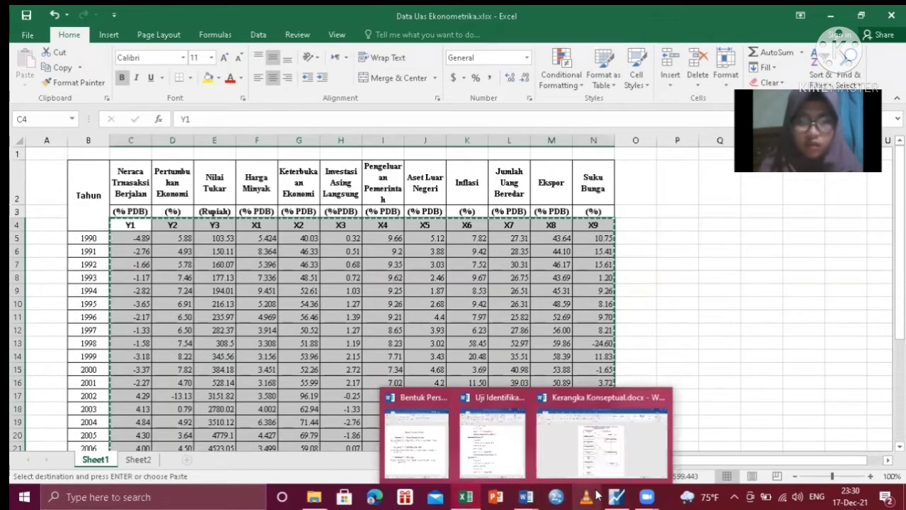
Switch back to EViews and paste the copied series names and data into the empty group from its first name cell.
click(616, 497)
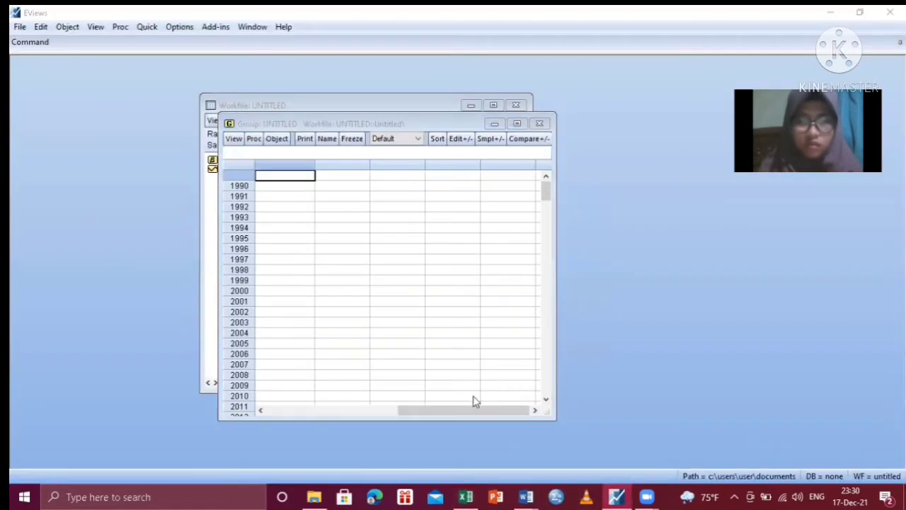
right_click(275, 181)
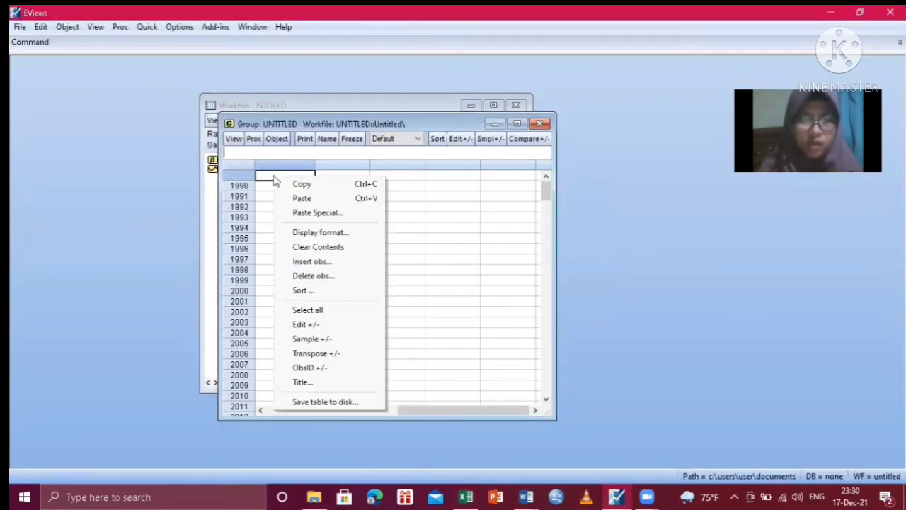
click(315, 200)
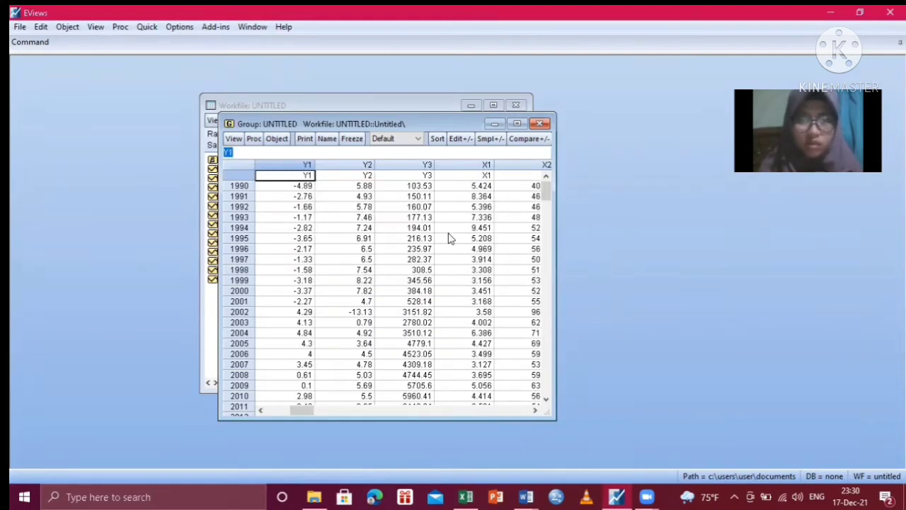
Close the untitled group and keep it in the workfile under the name data_group.
click(540, 123)
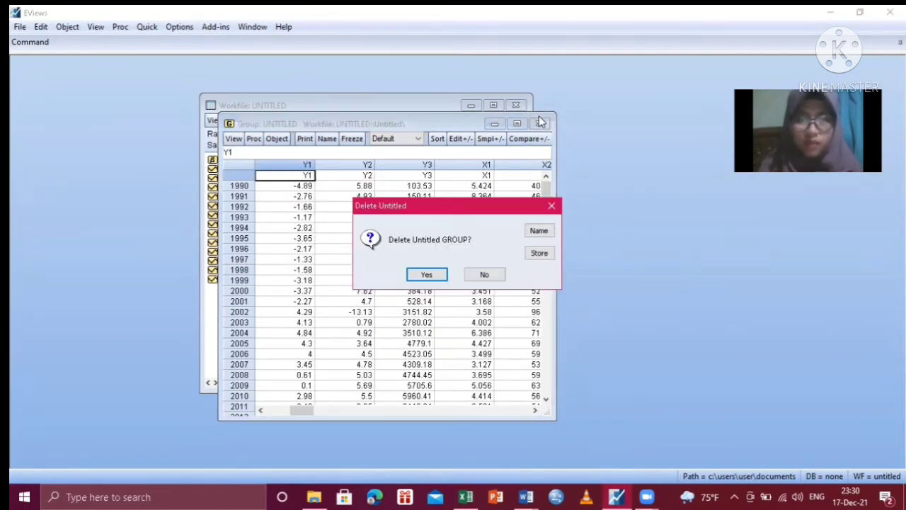
click(539, 231)
text(d)
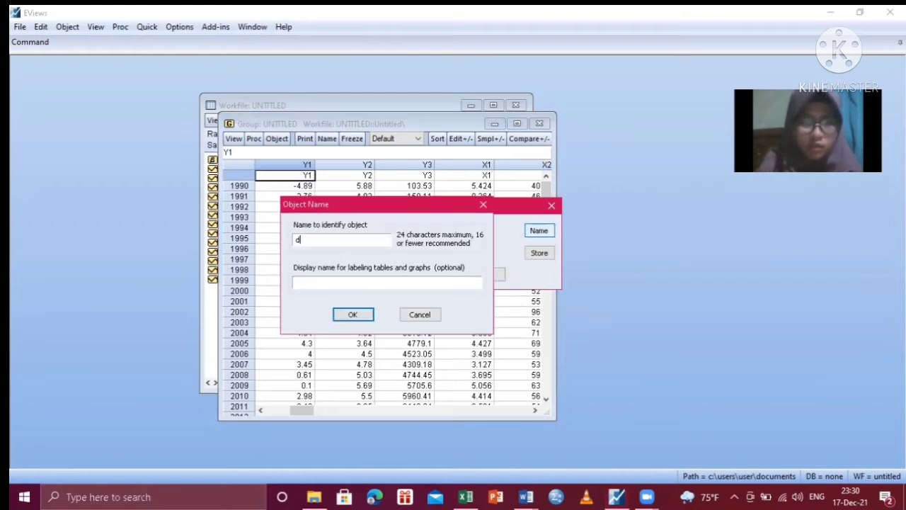
text(ata_g)
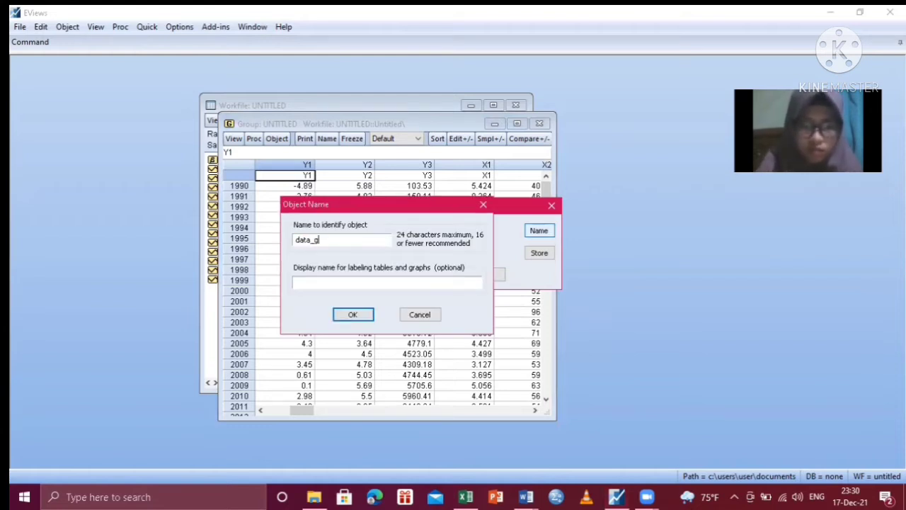
text(roup)
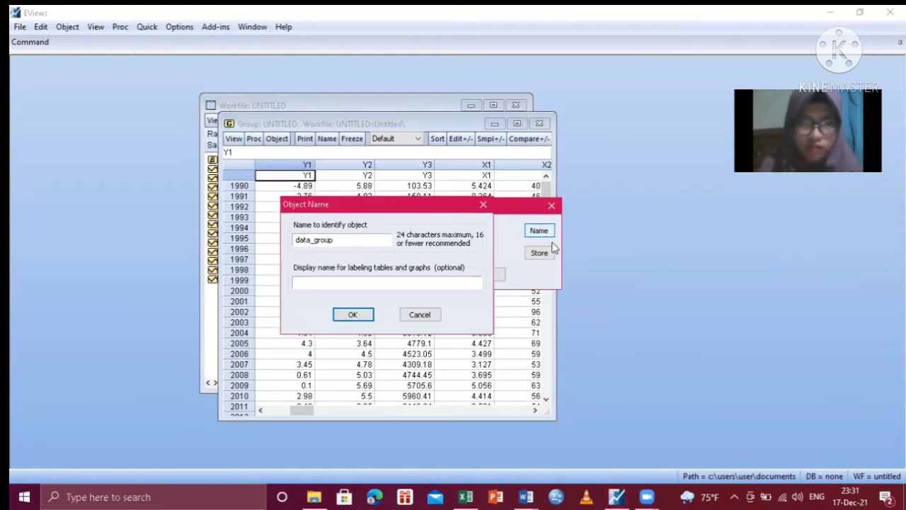
click(342, 317)
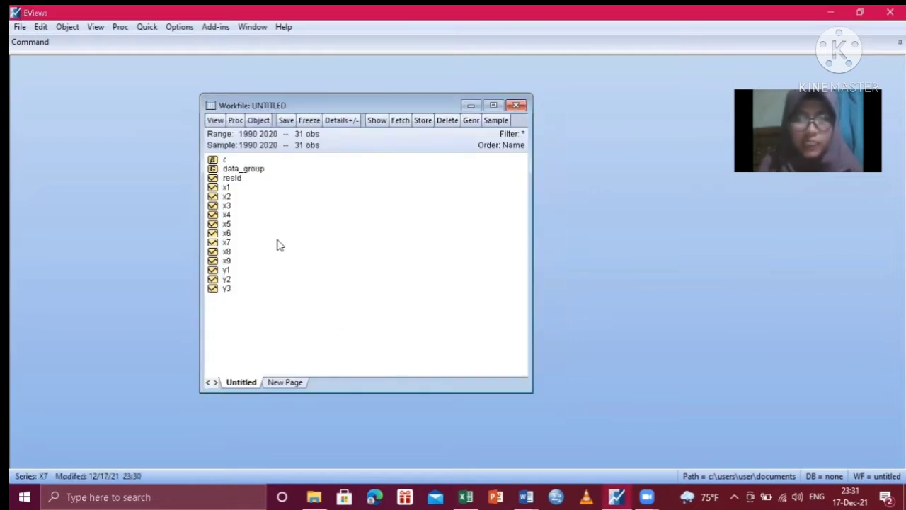
Start a new equation estimation and enter the specification y1 c y2 log(y3) x1 x2 x4 x5 x6.
click(146, 27)
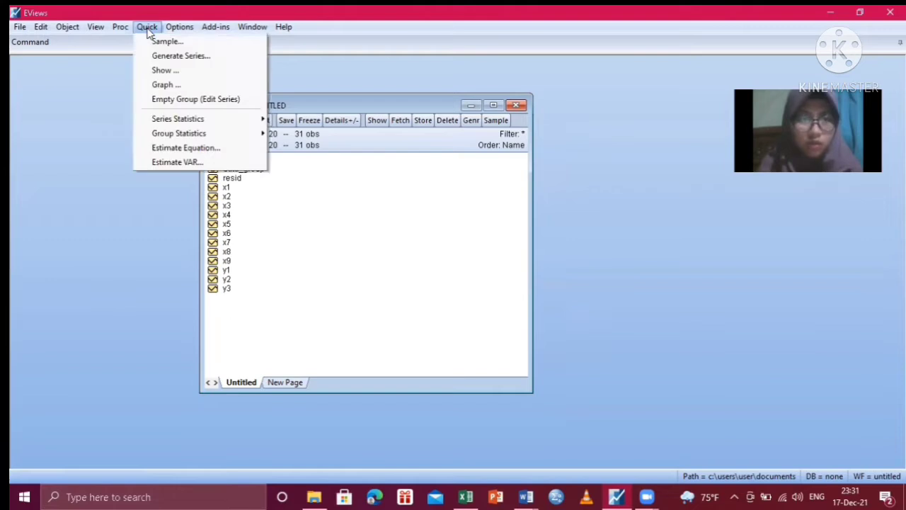
click(221, 149)
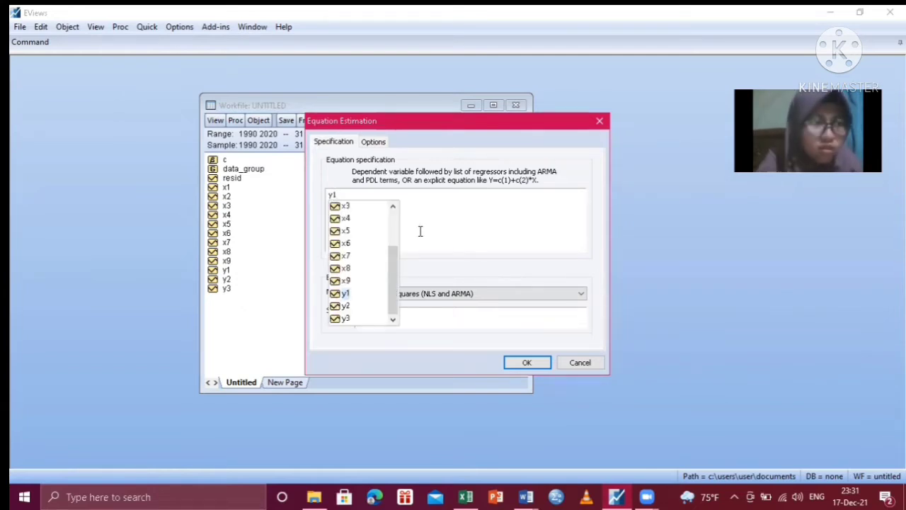
text(c y)
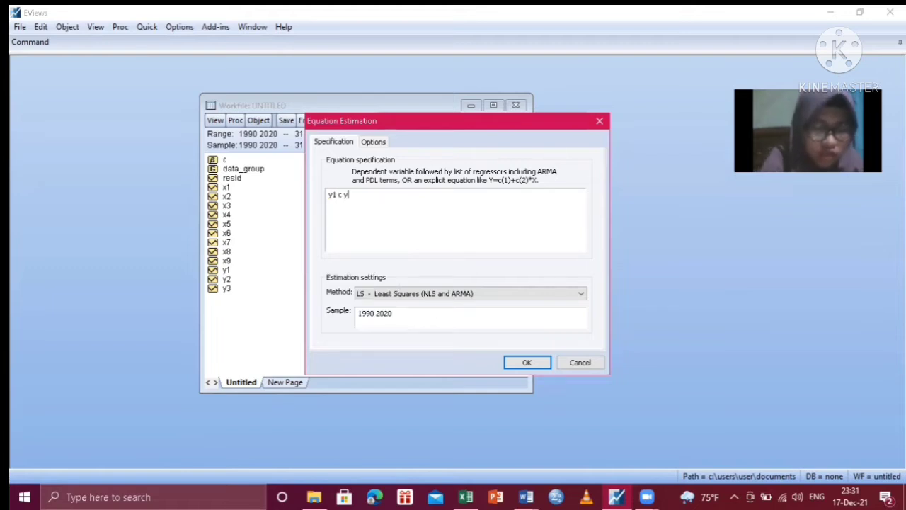
text(2 log)
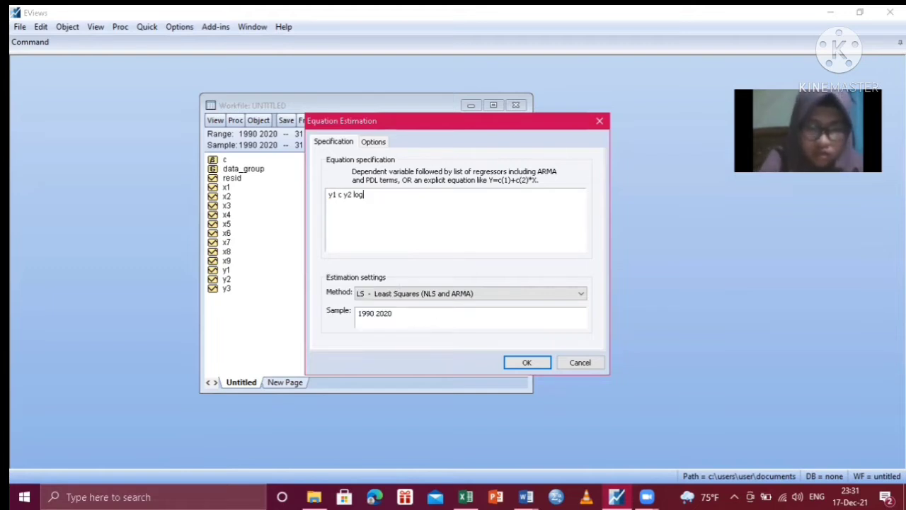
text((y3) x1 x2 x4 x5 x6)
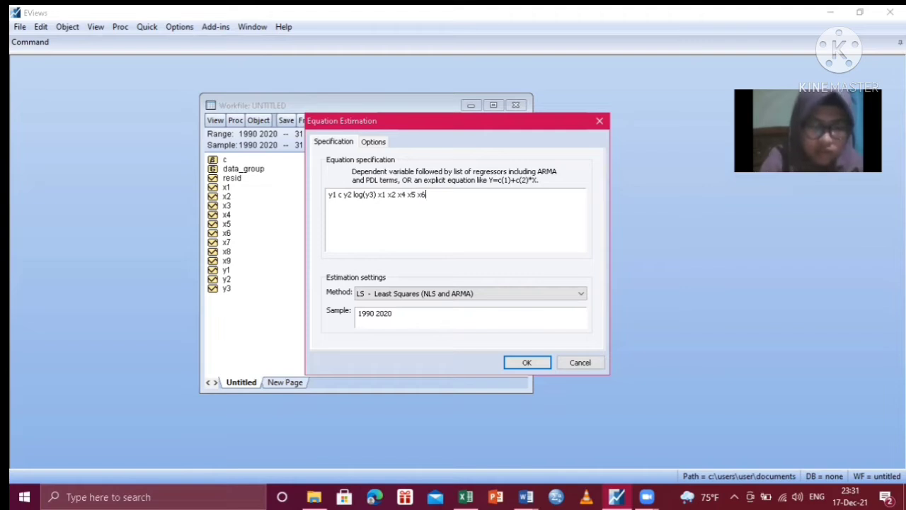
Estimate the equation with TSLS - Two-Stage Least Squares, using the instrument list x1 x2 x3 x4 x5 x6 x7 x8 x9.
click(532, 298)
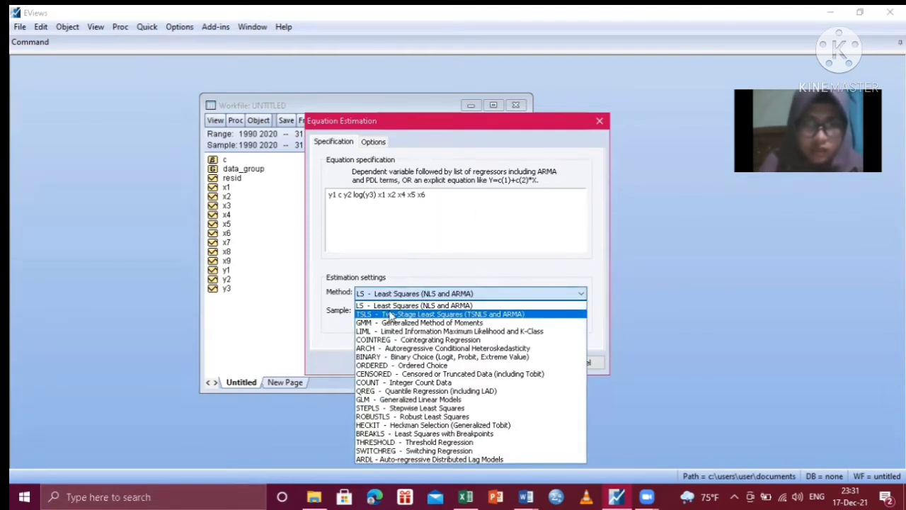
click(514, 320)
click(374, 248)
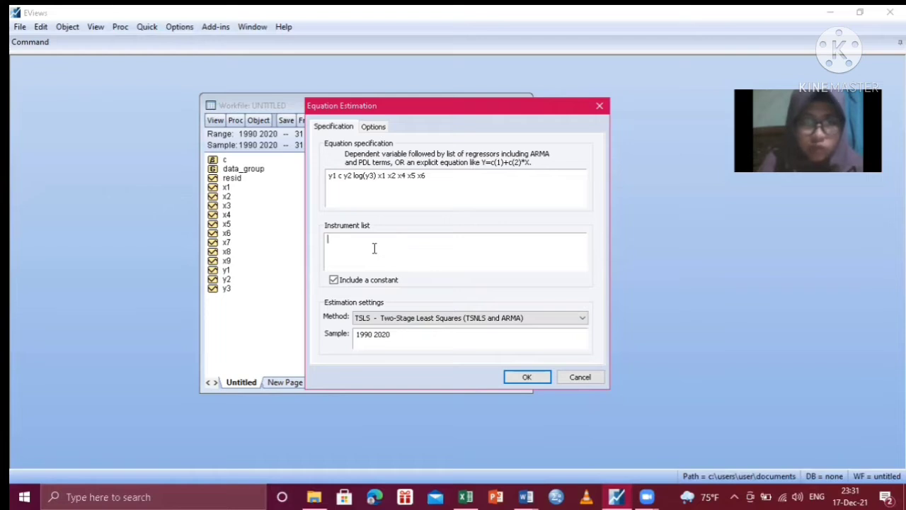
text(x1 x)
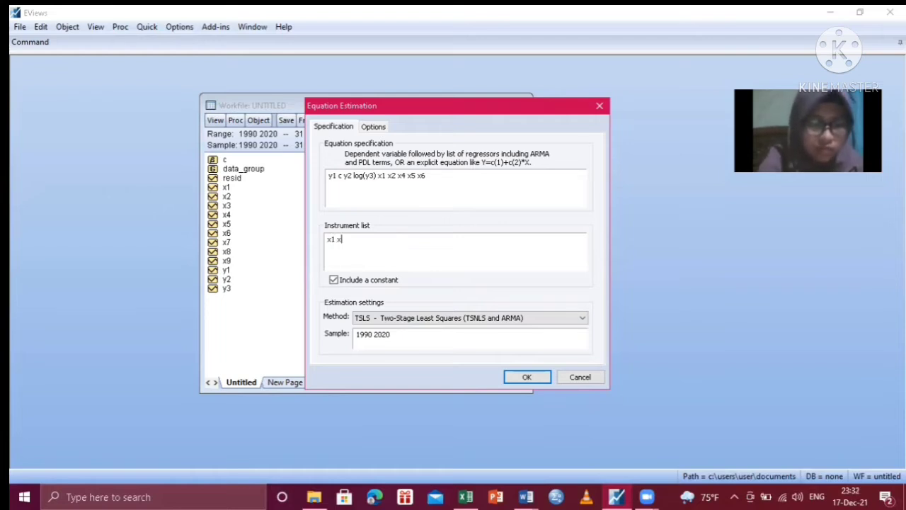
text(2 x3 x4 )
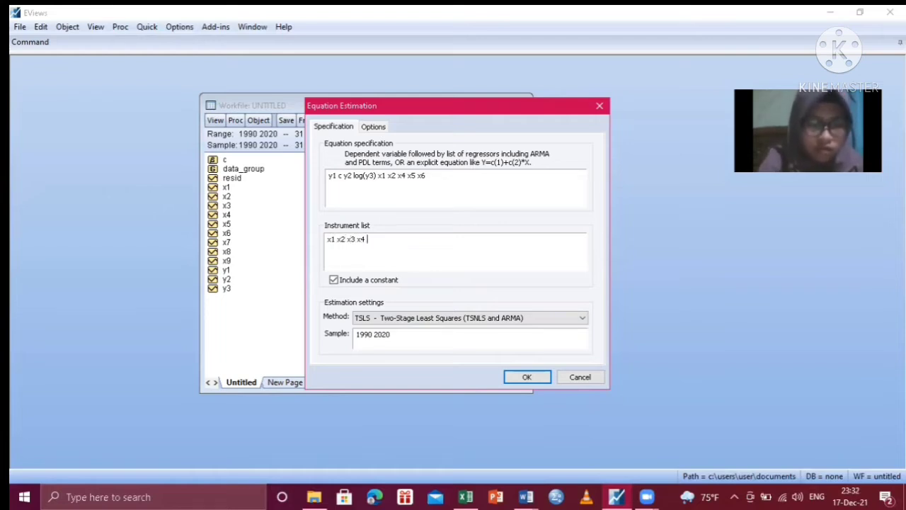
text(x5 x6 x)
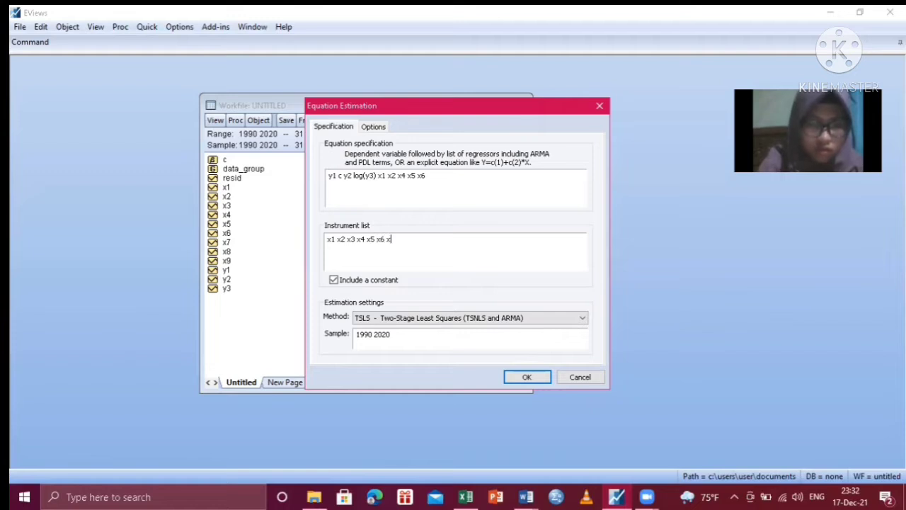
text(7 x8)
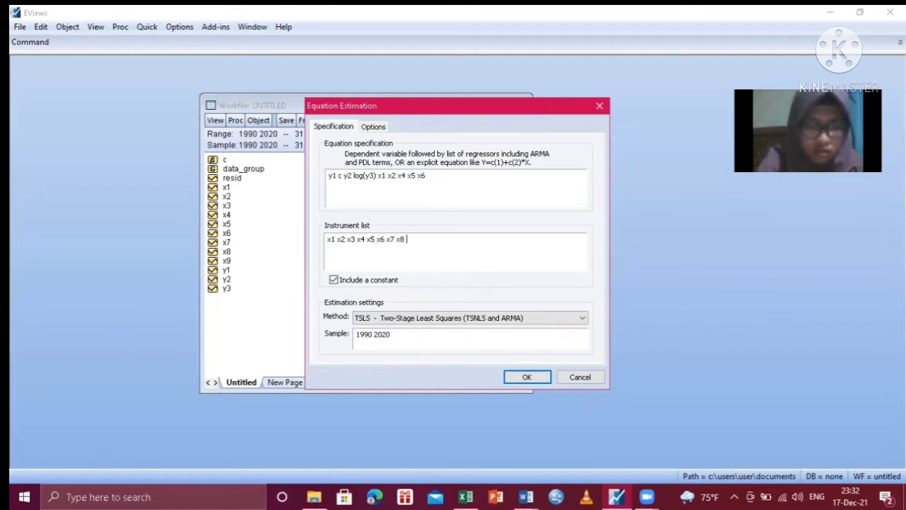
text( x9)
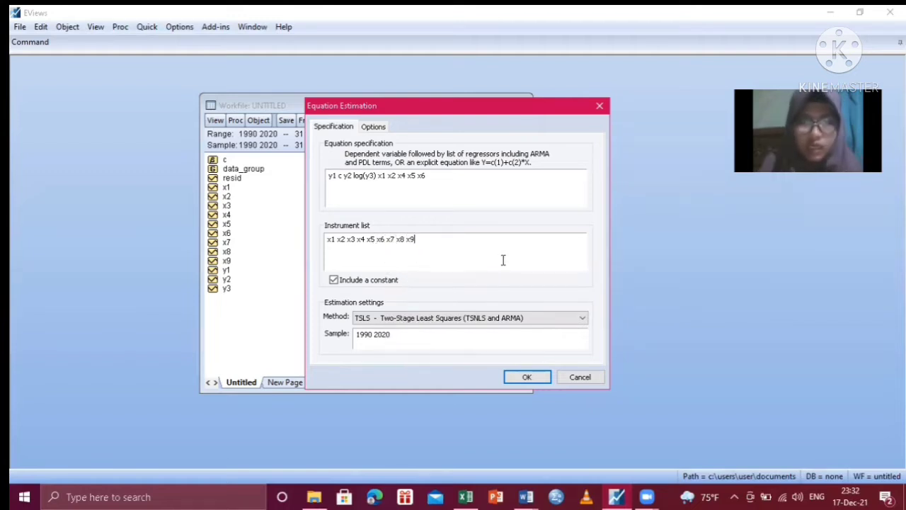
click(526, 377)
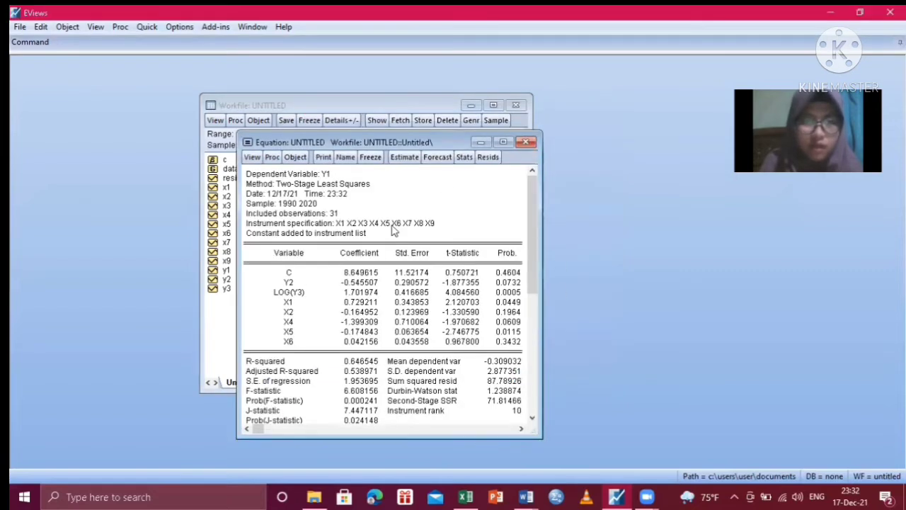
Maximize the equation output and run the Histogram - Normality Test on the equation's residuals.
click(502, 142)
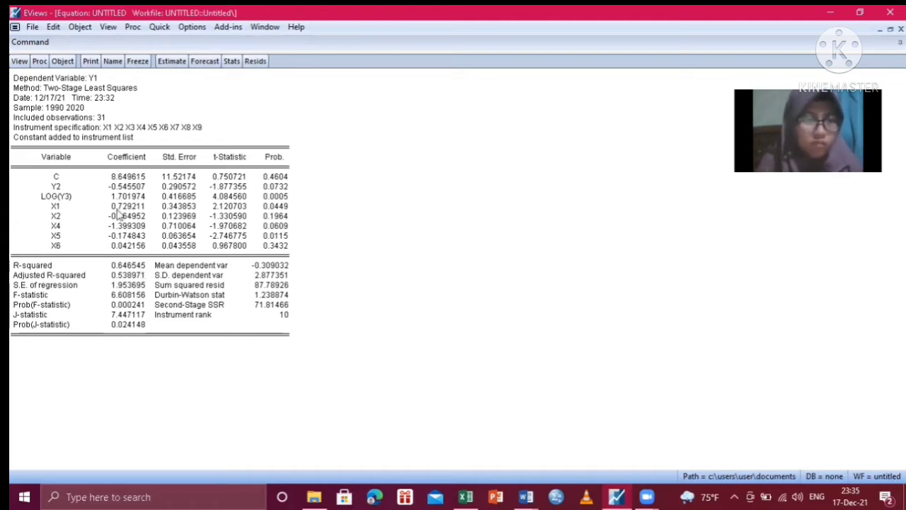
click(214, 207)
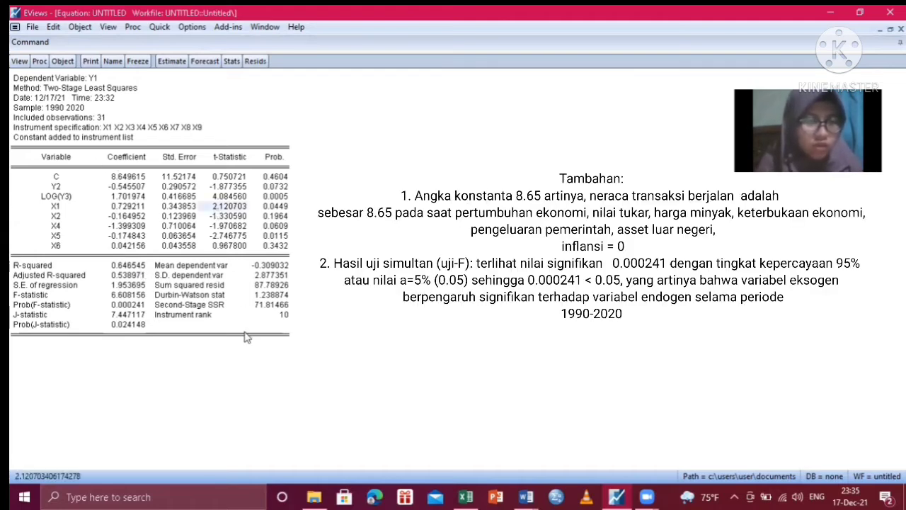
click(327, 246)
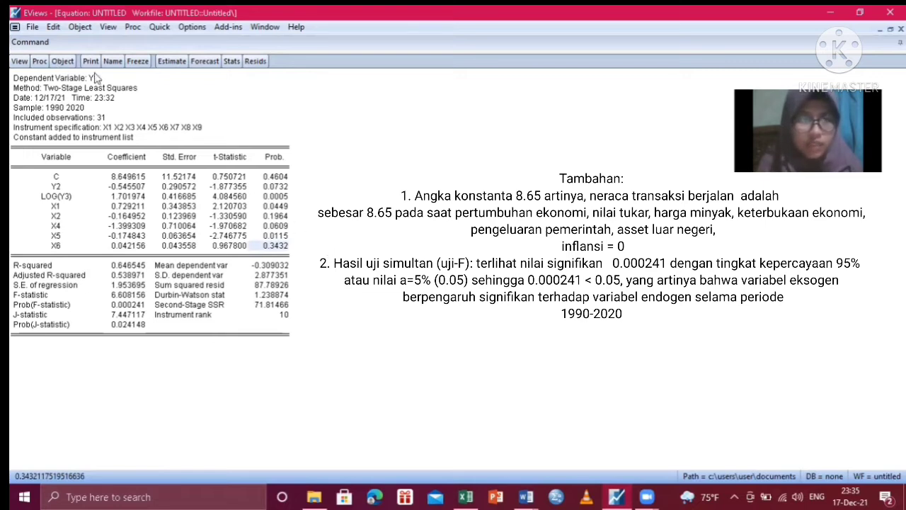
click(12, 60)
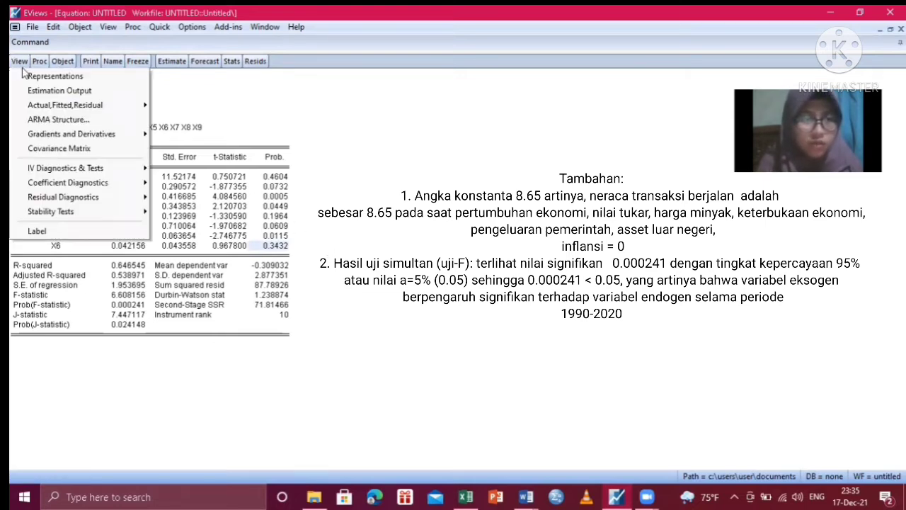
mouse_move(119, 204)
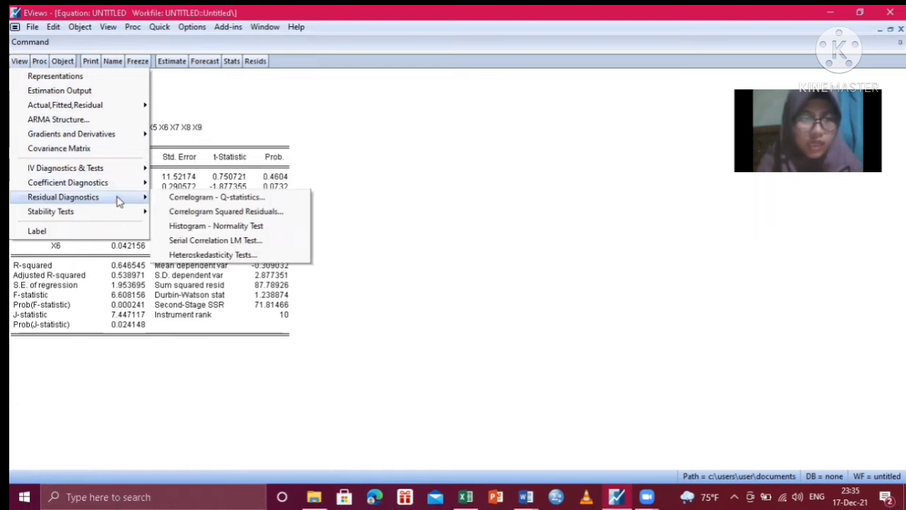
click(223, 226)
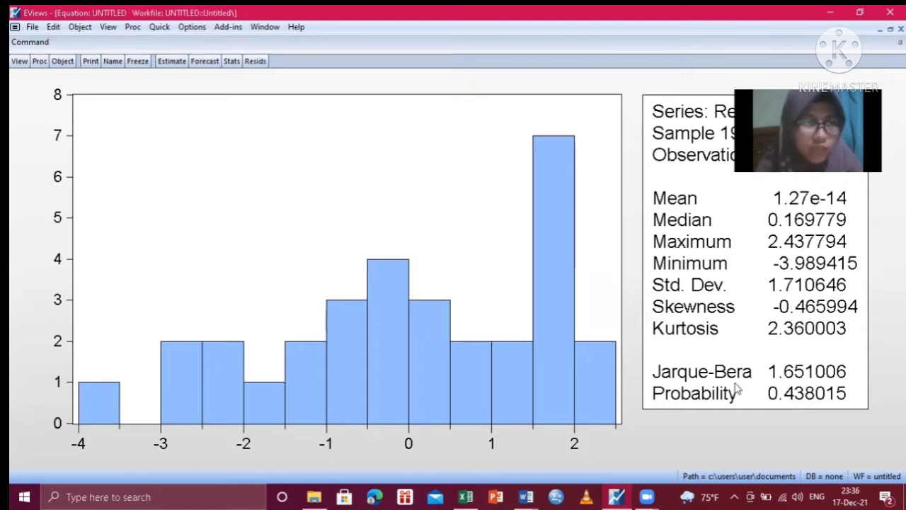
Run the Breusch-Pagan-Godfrey heteroskedasticity test on the equation with its original regressors.
click(19, 61)
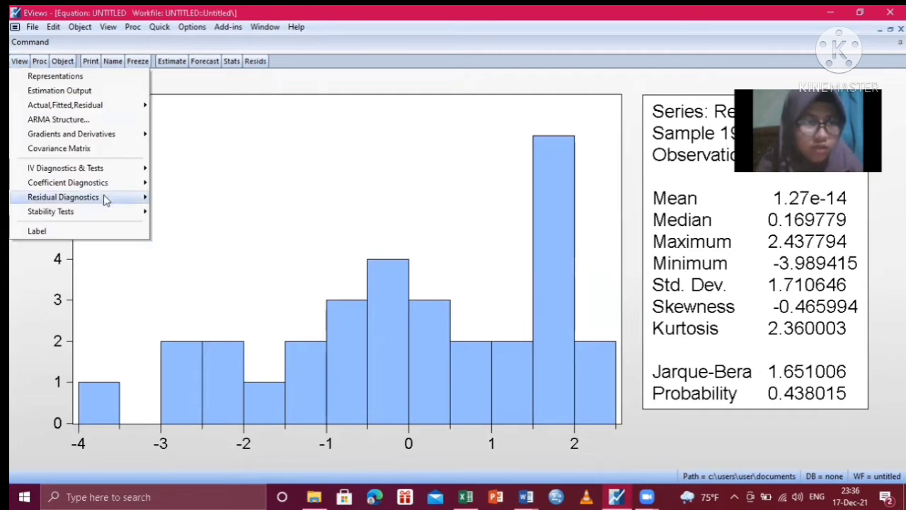
mouse_move(105, 200)
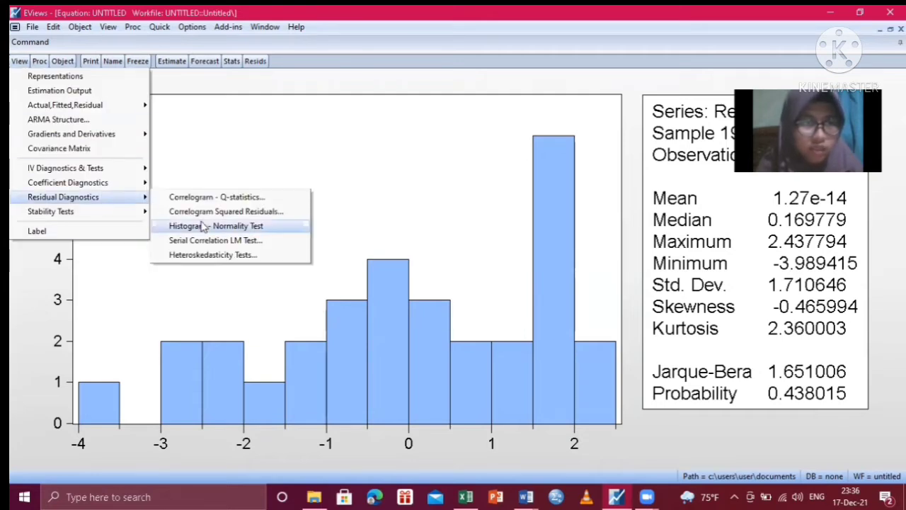
click(201, 259)
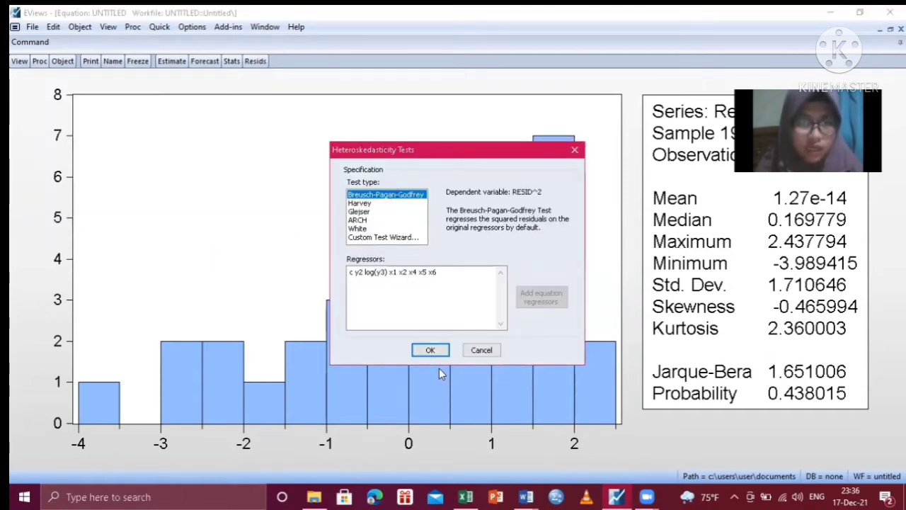
click(430, 350)
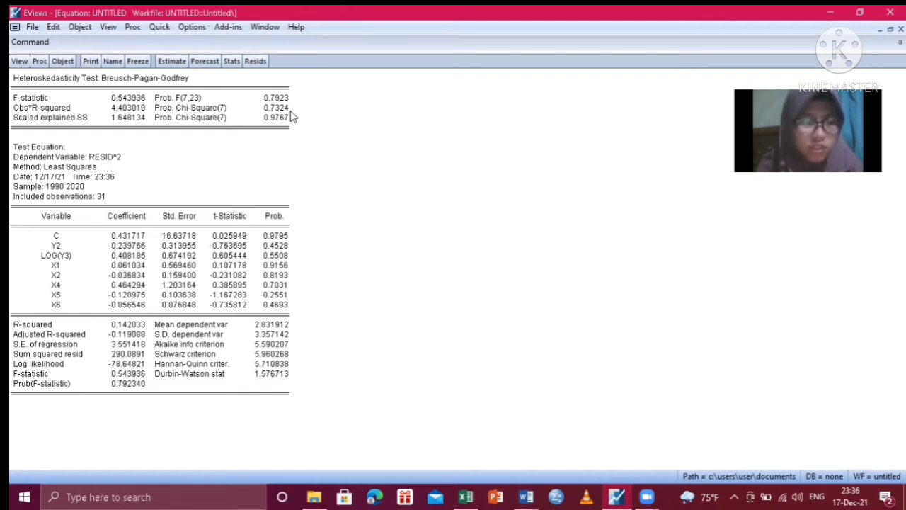
Run the Serial Correlation LM Test on the equation's residuals with 2 lags.
click(20, 62)
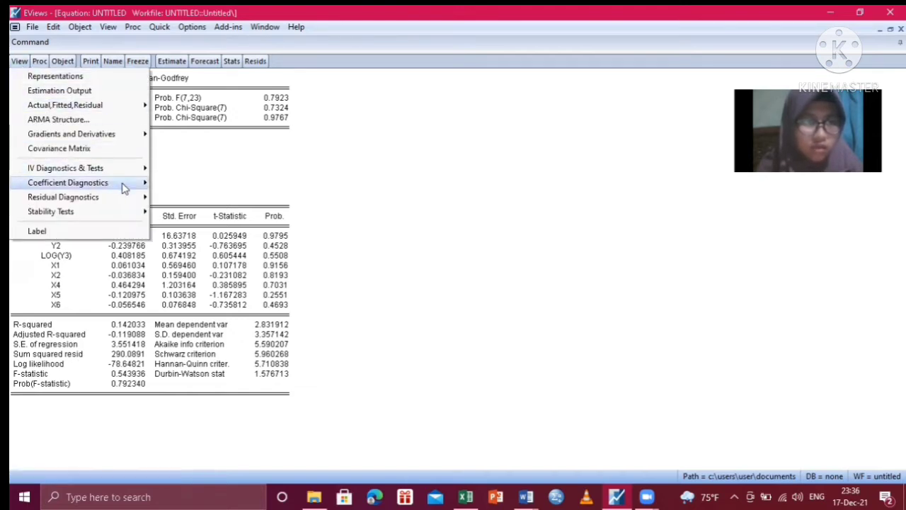
mouse_move(102, 204)
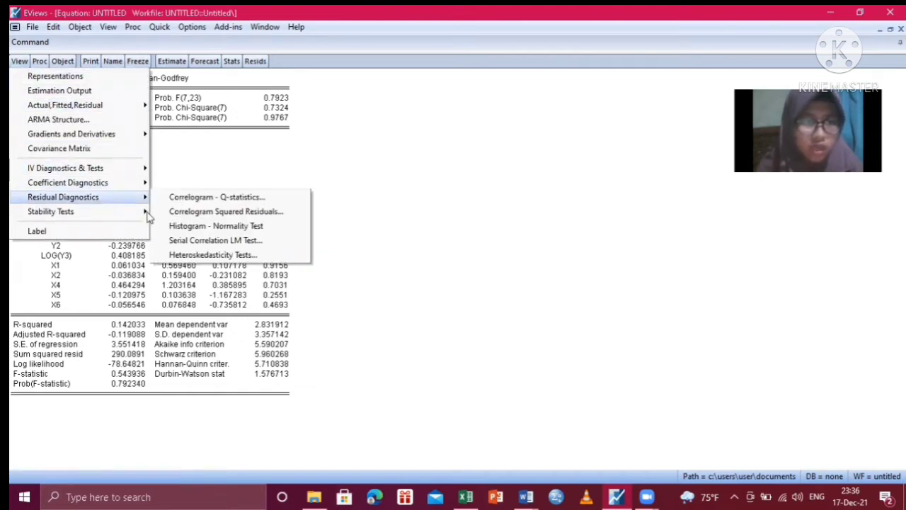
click(249, 241)
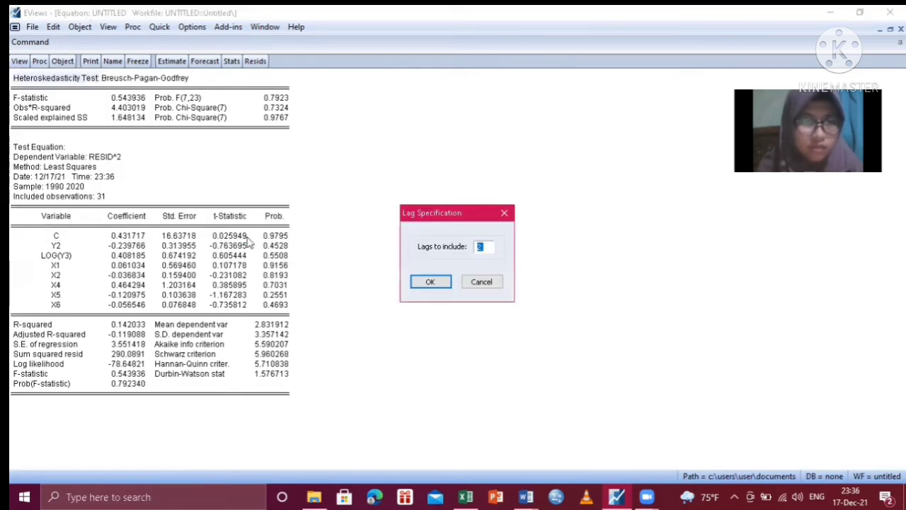
click(427, 283)
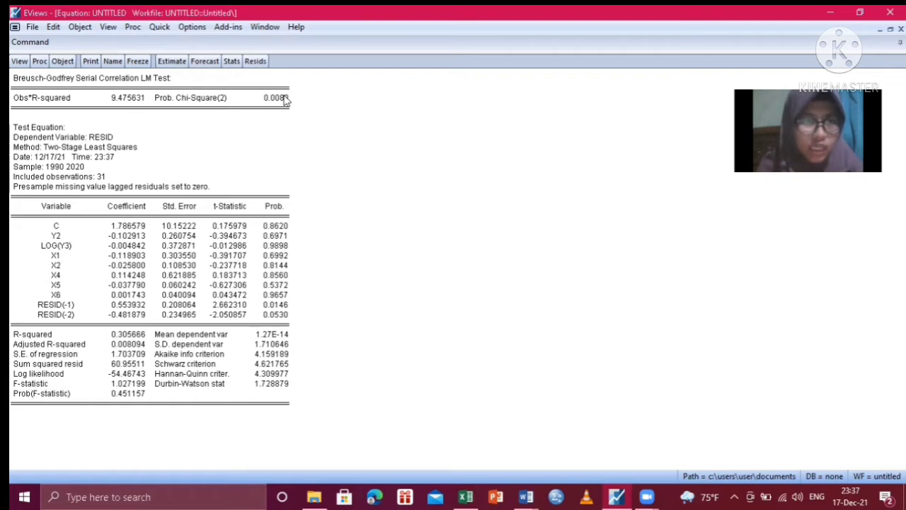
Produce a correlation matrix for the series y2 y3 x1 x2 x4 x5 x6 to check multicollinearity.
click(160, 27)
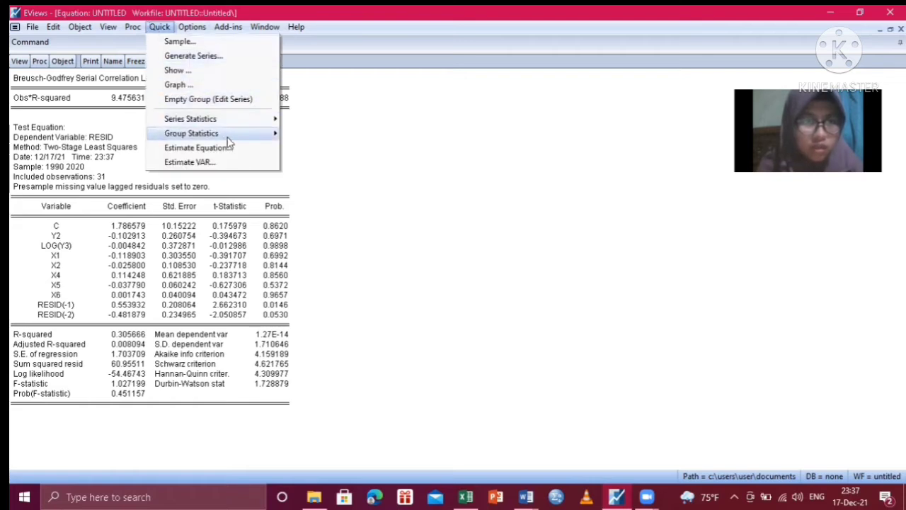
mouse_move(226, 135)
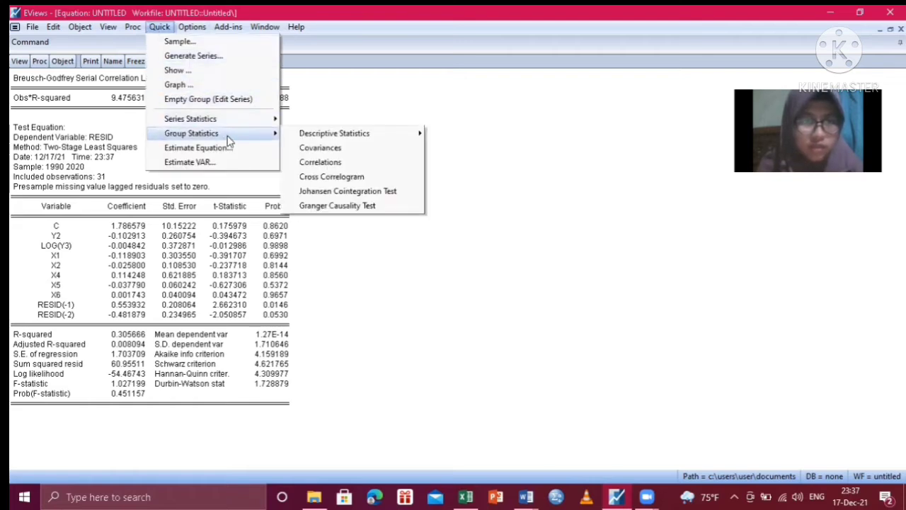
click(369, 168)
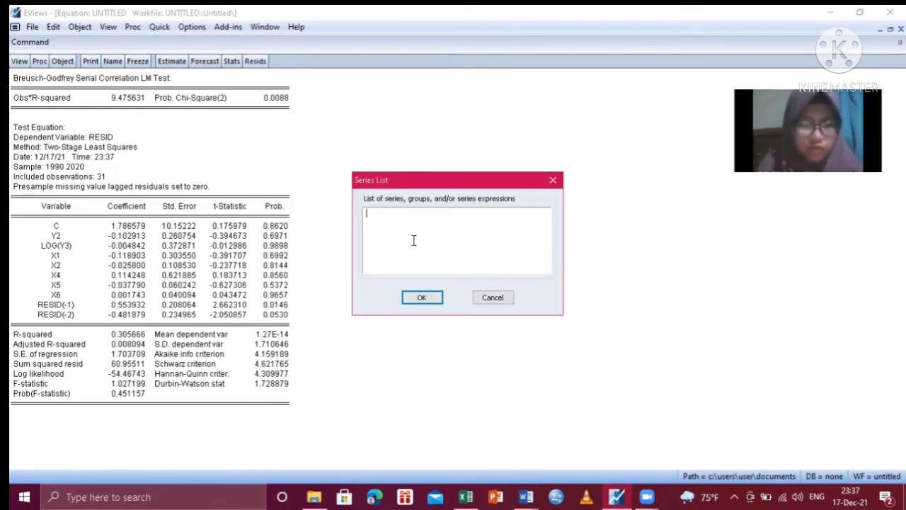
text(y2 y3)
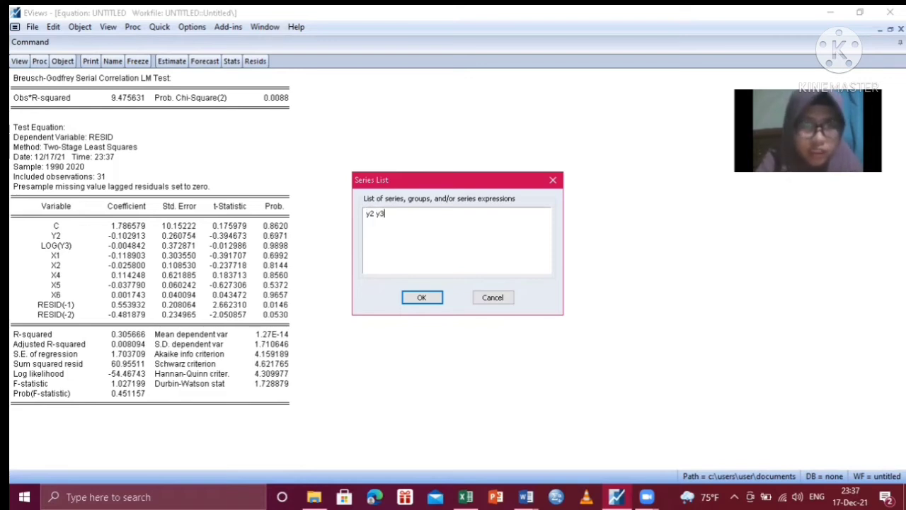
text( x1 x2 )
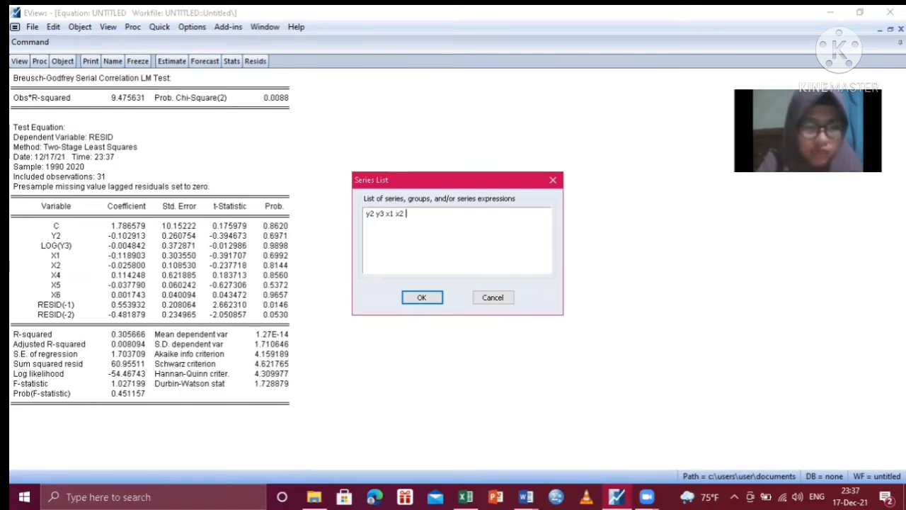
text(x4 x5 x6)
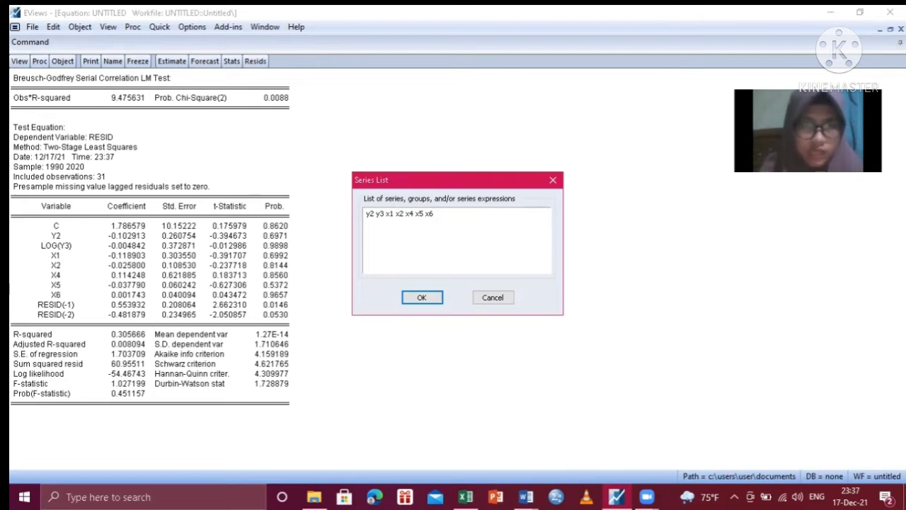
click(402, 233)
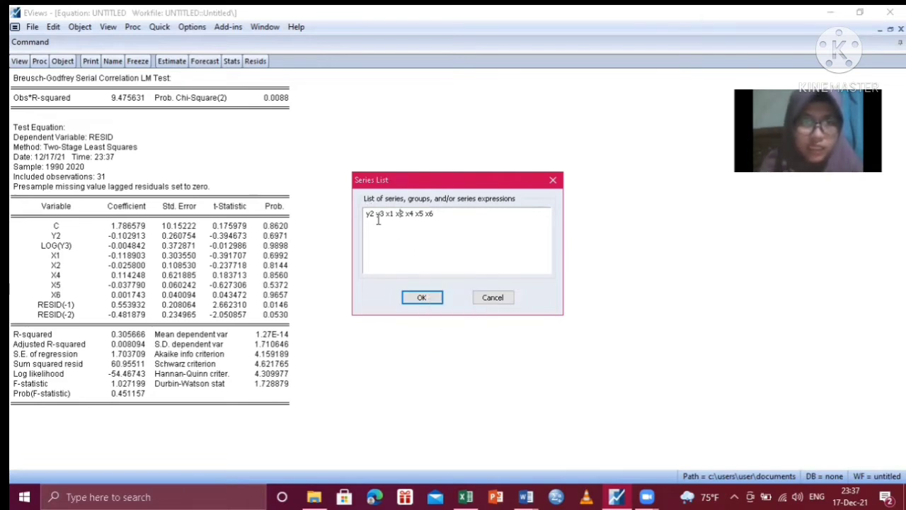
click(456, 232)
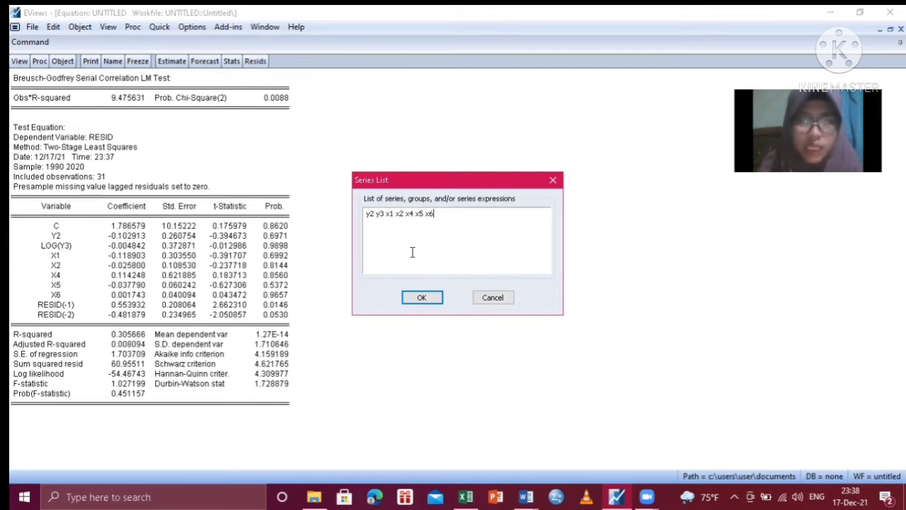
click(422, 298)
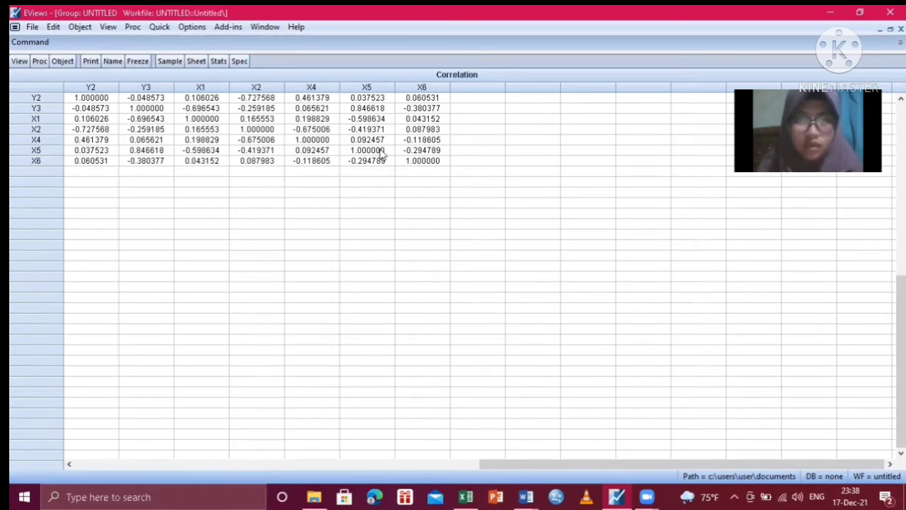
click(422, 108)
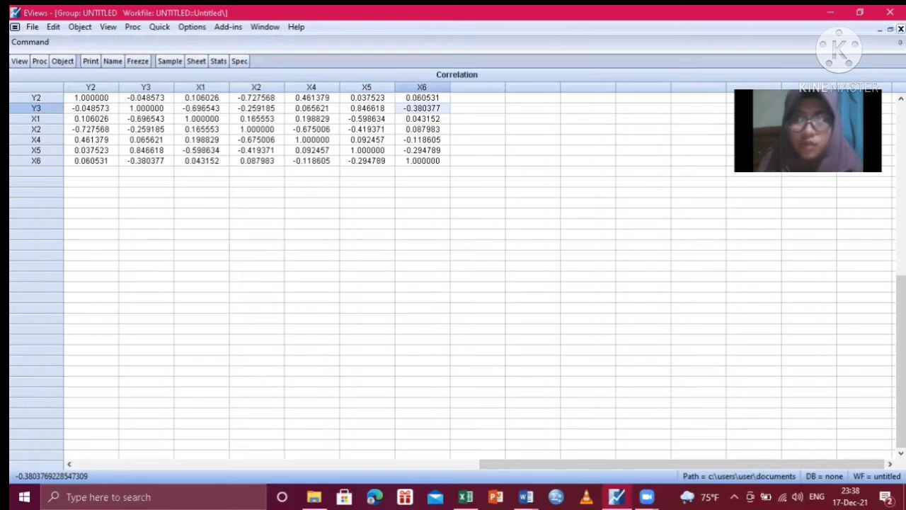
Close the untitled correlation group and the untitled equation, deleting both, to return to the workfile.
click(901, 29)
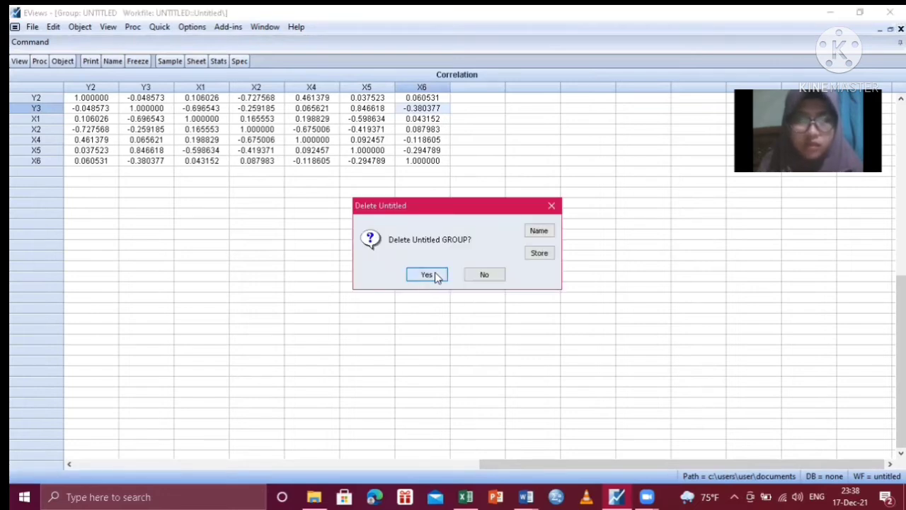
click(435, 272)
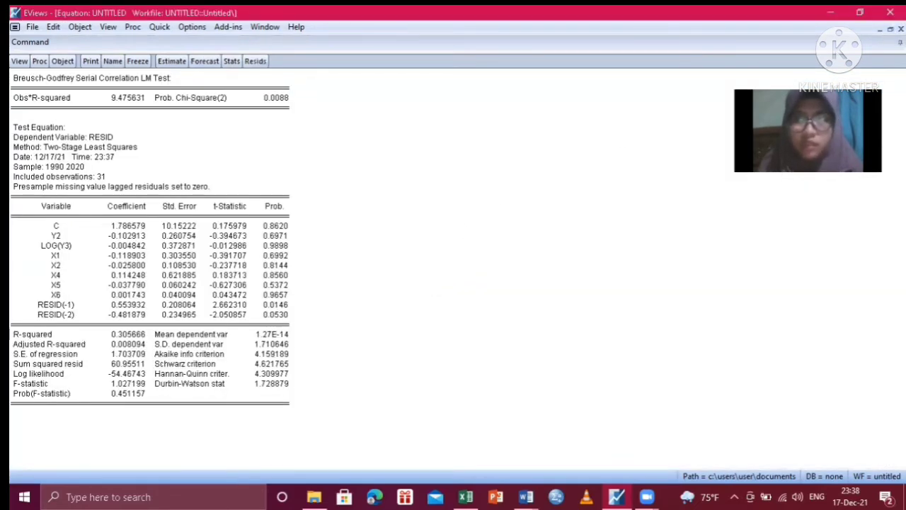
click(901, 28)
click(433, 274)
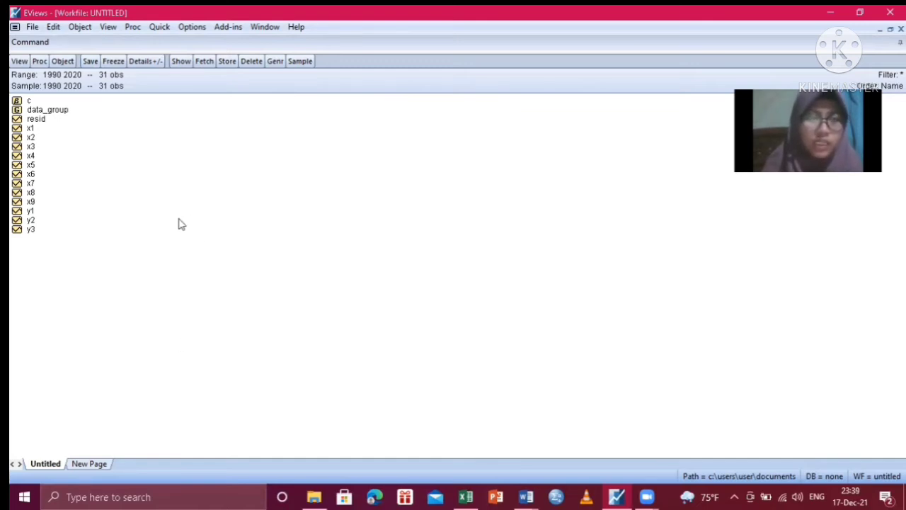
Start a new equation estimation and enter the specification y2 c y1 log(y3) x3 x4 x5 x6 x7.
click(157, 28)
click(217, 148)
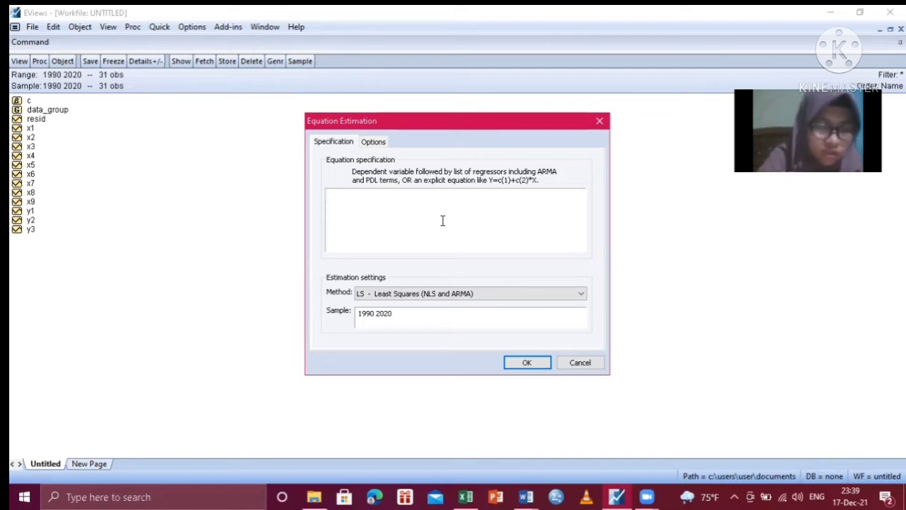
text(y2 c)
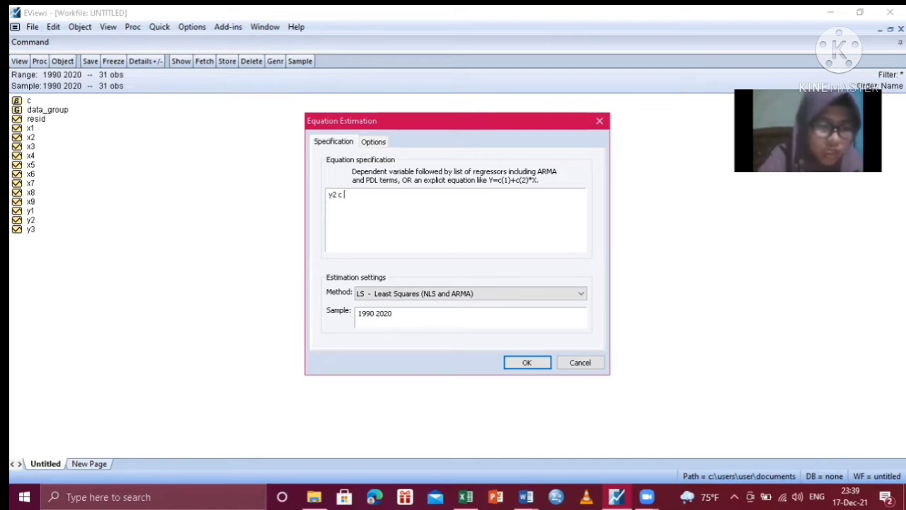
text( y1)
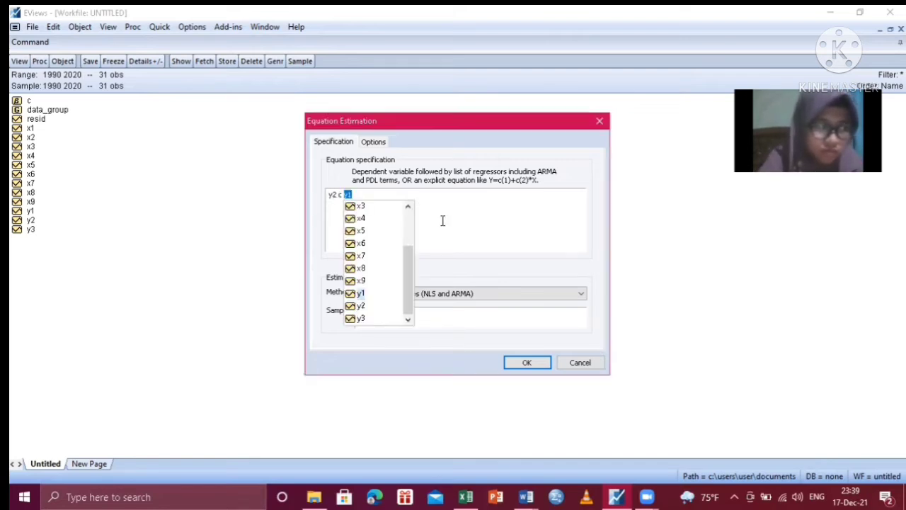
text( log)
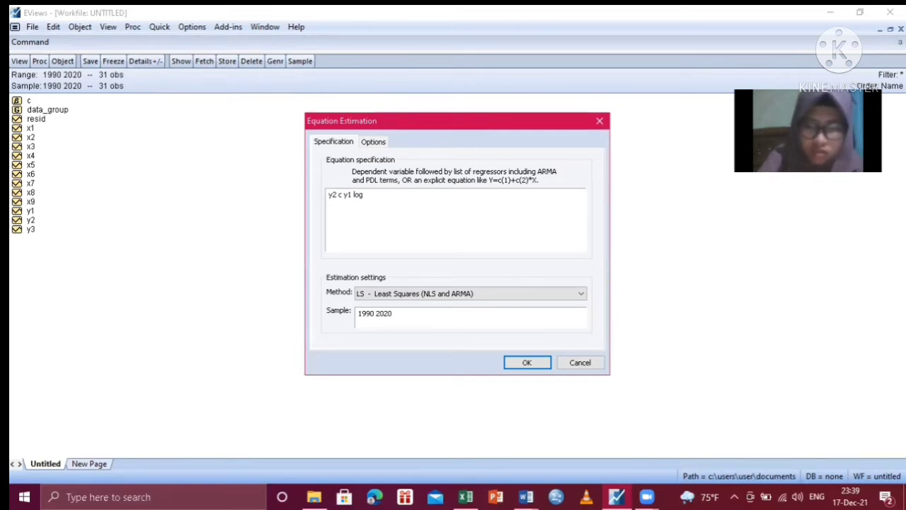
text((y3))
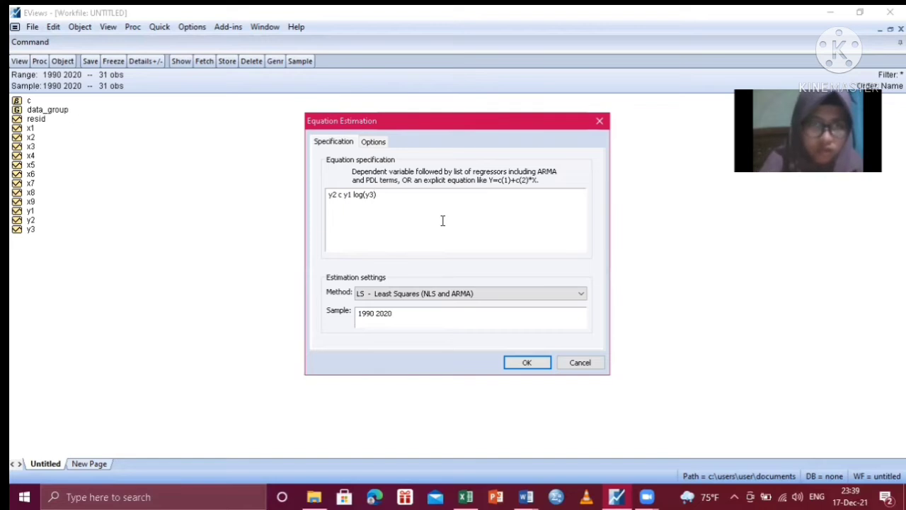
text( x3 x)
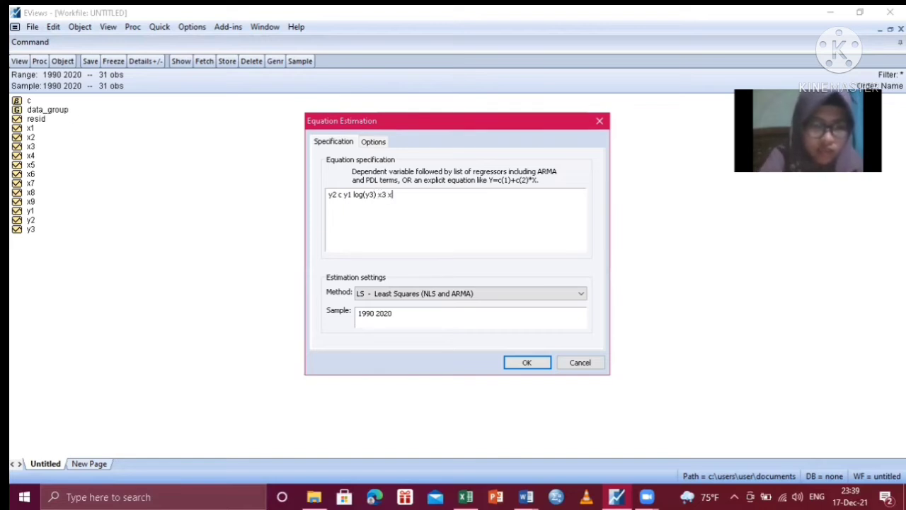
text(4 x5 x6)
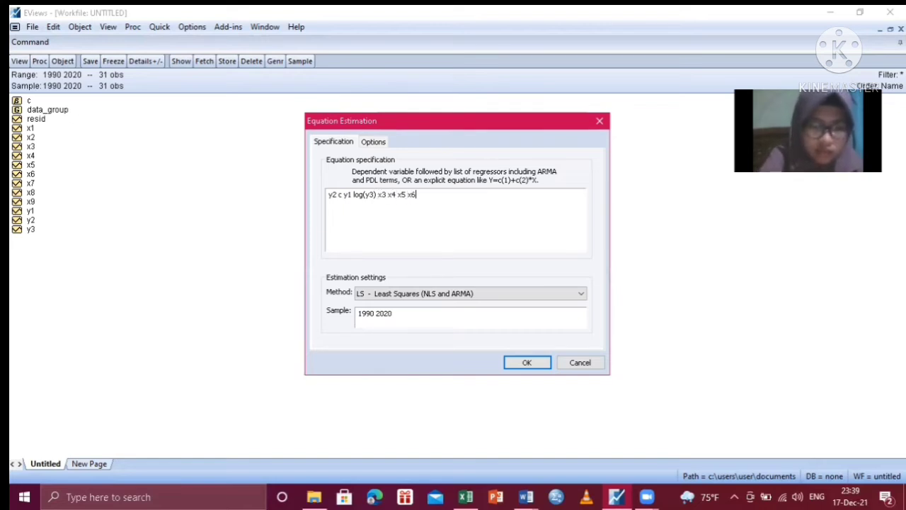
text( x7)
Estimate the y2 equation by two-stage least squares (TSLS) with the instrument list x1 x2 x3 x4 x5 x6 x7 x8 x9.
click(370, 293)
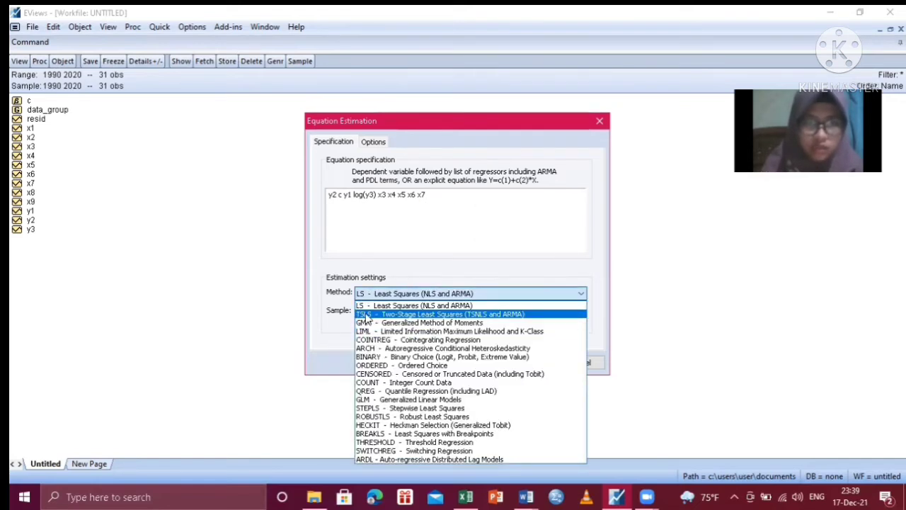
click(363, 313)
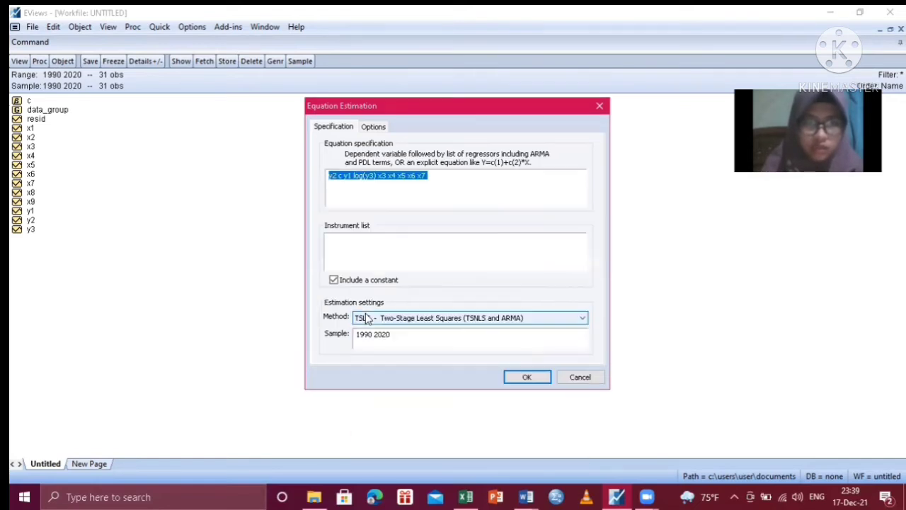
click(350, 236)
text(x1)
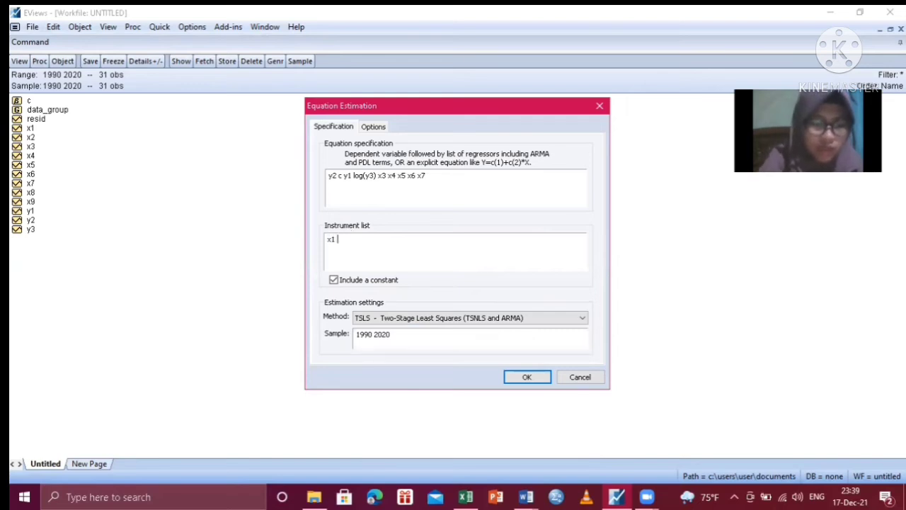
text( x2 x3 x4)
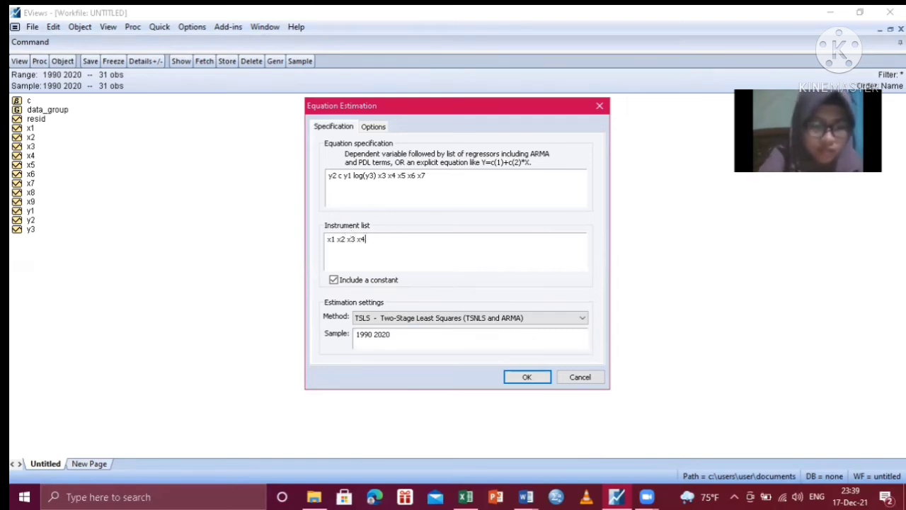
text( x5 x6 x7 x8 x9)
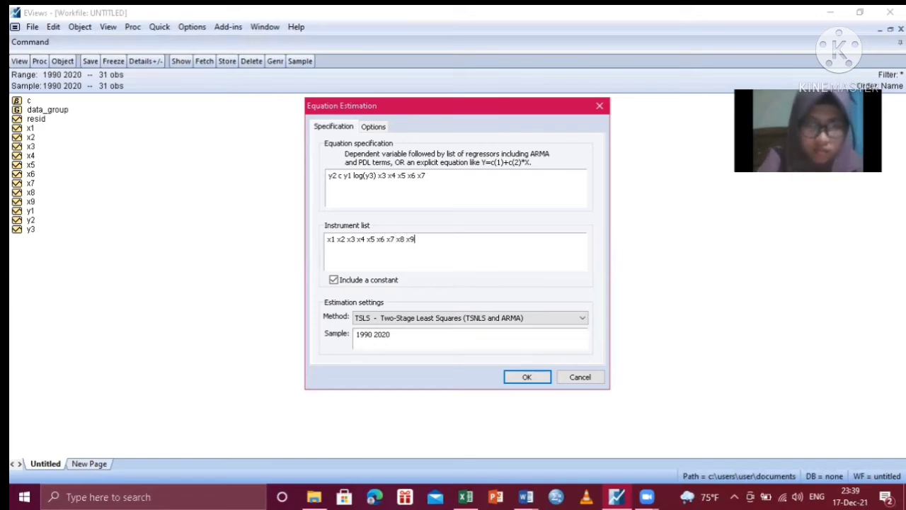
click(517, 266)
click(524, 379)
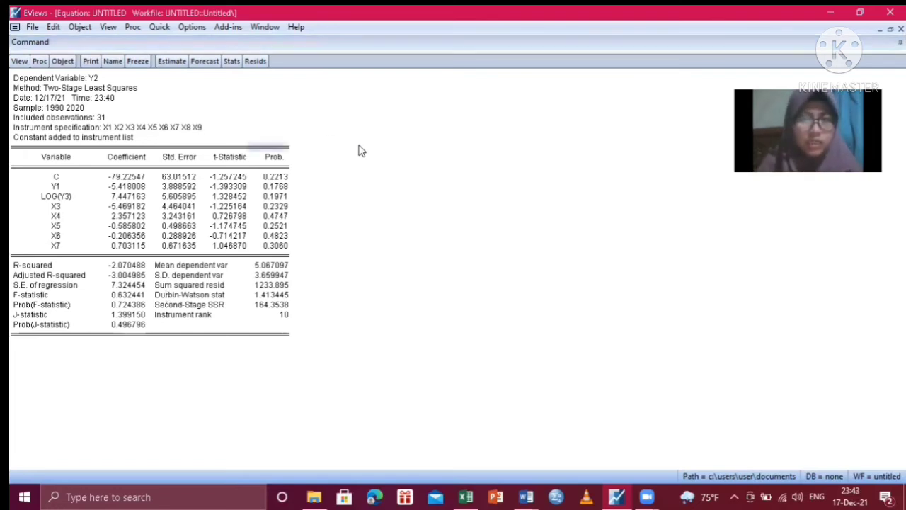
Run the histogram normality test on the residuals of the y2 equation.
click(403, 268)
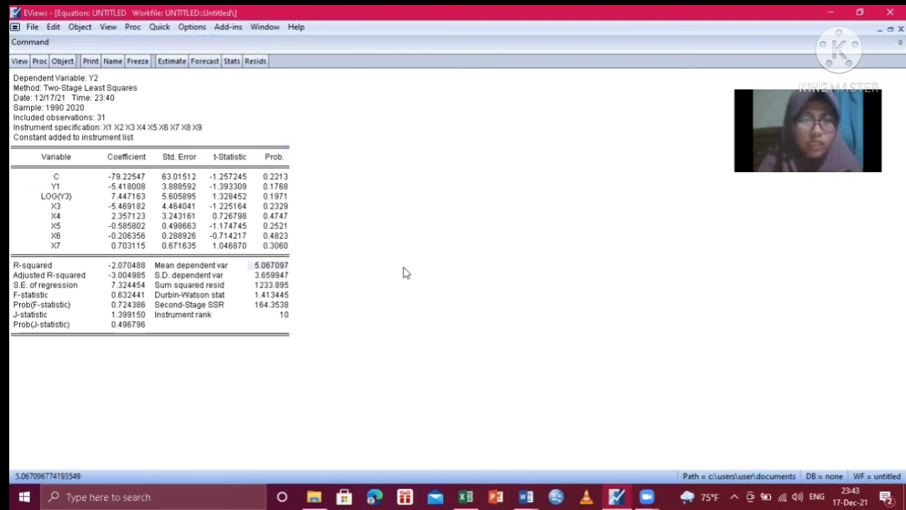
click(22, 61)
mouse_move(91, 201)
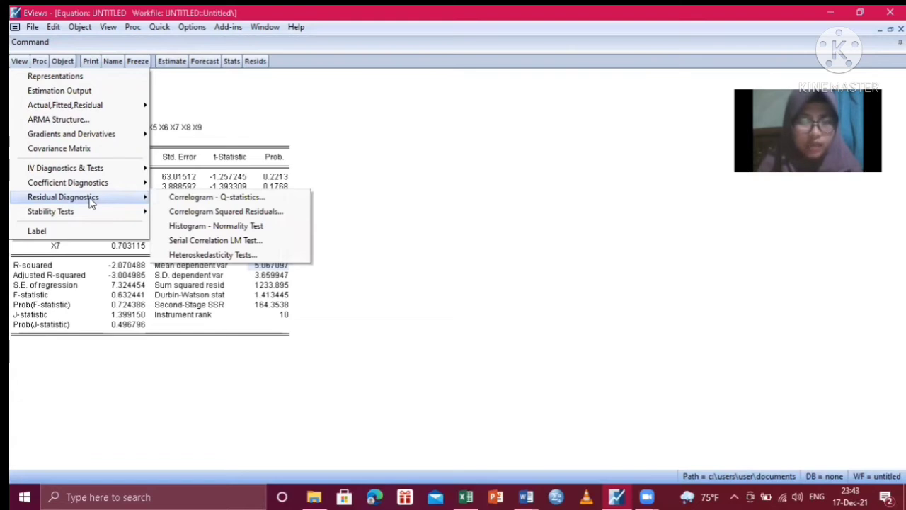
click(229, 228)
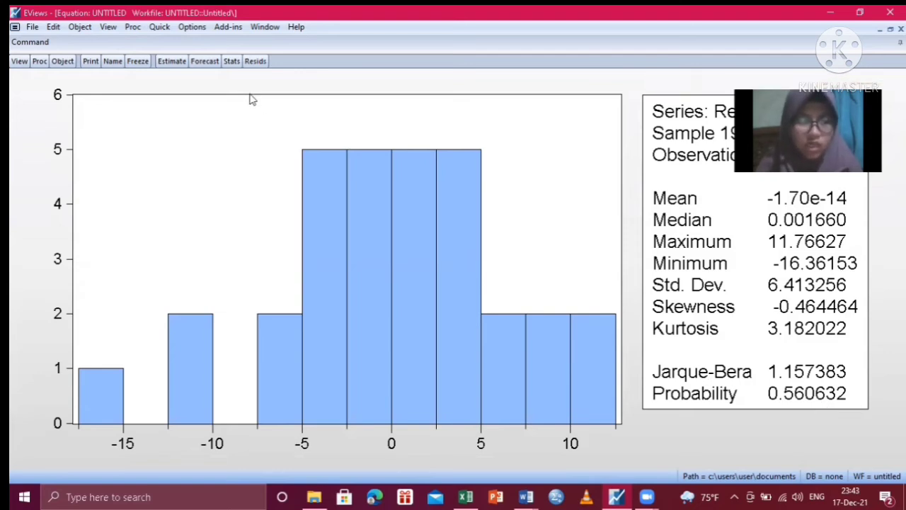
Run the Breusch-Pagan-Godfrey heteroskedasticity test on the y2 equation with its original regressors.
click(20, 61)
mouse_move(120, 198)
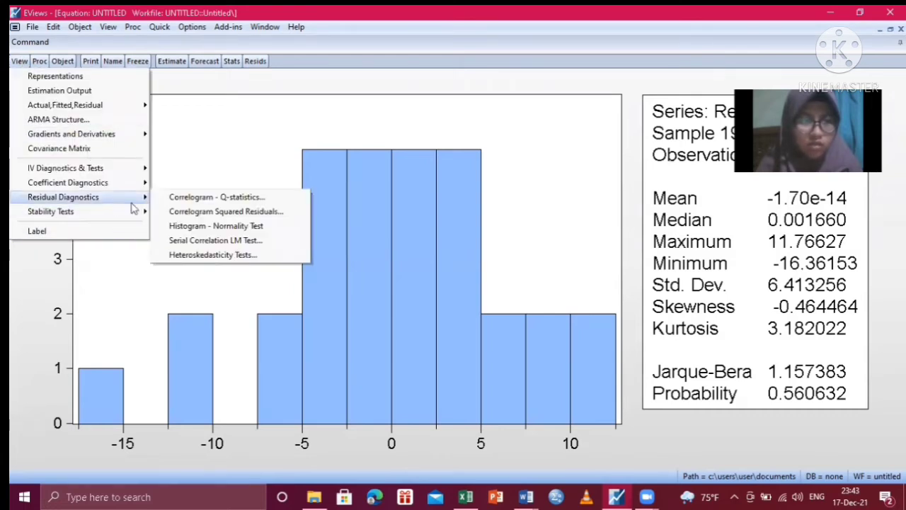
click(262, 254)
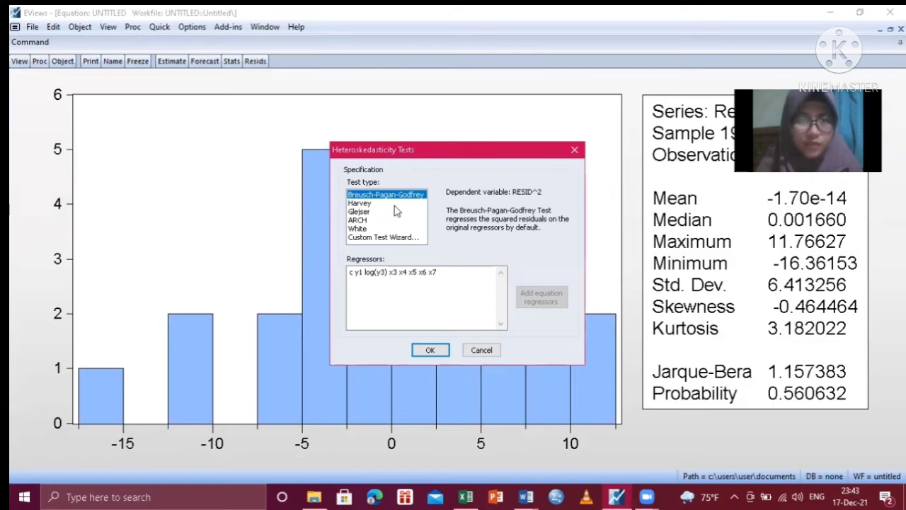
click(431, 350)
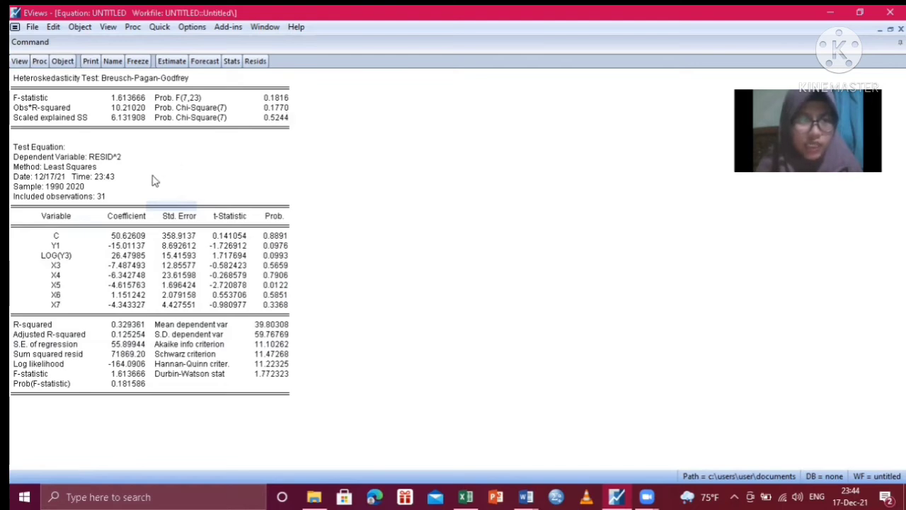
Run the Serial Correlation LM Test on the y2 equation's residuals with 2 lags.
click(19, 61)
mouse_move(129, 198)
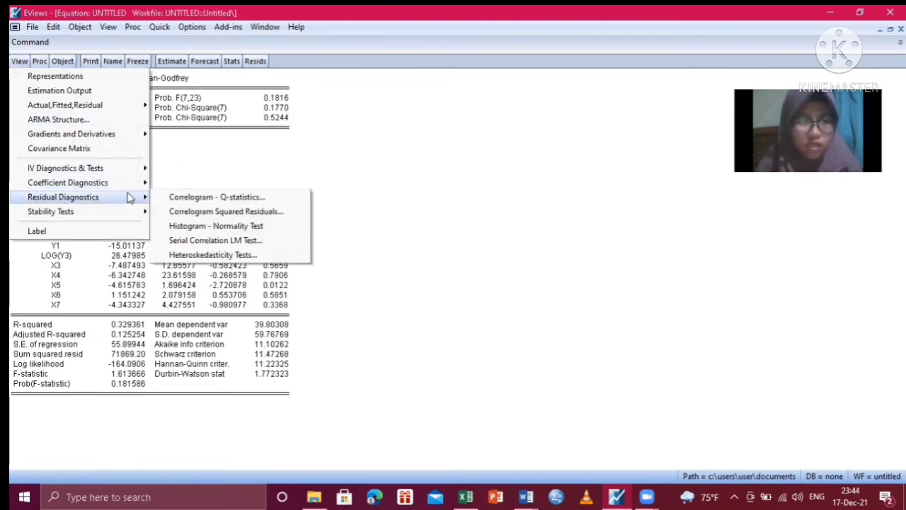
click(228, 241)
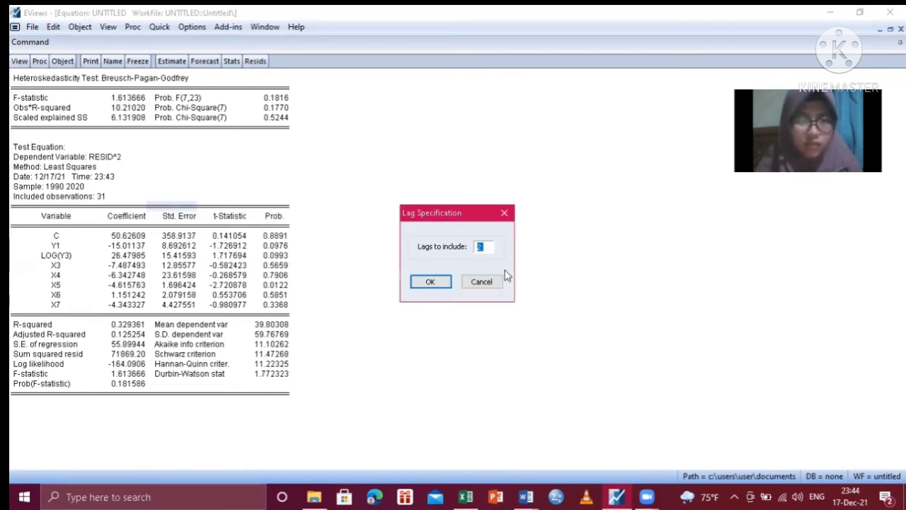
click(431, 282)
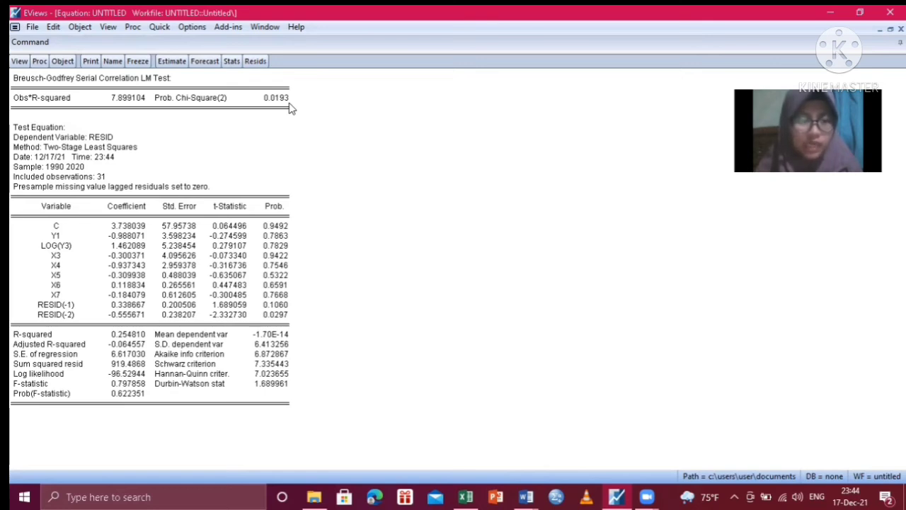
drag(289, 109, 157, 40)
Produce a correlation matrix for the series y1 y3 x3 x4 x5 x6 x7 to check multicollinearity.
click(159, 27)
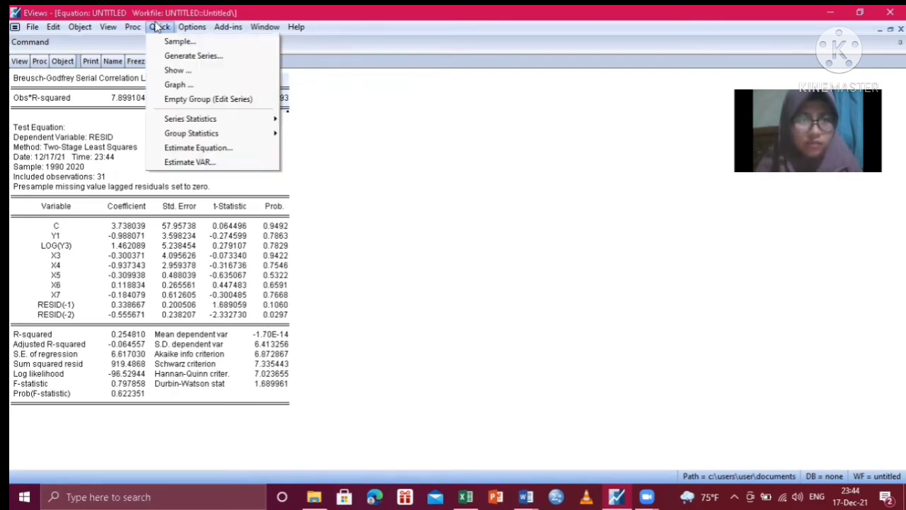
mouse_move(204, 134)
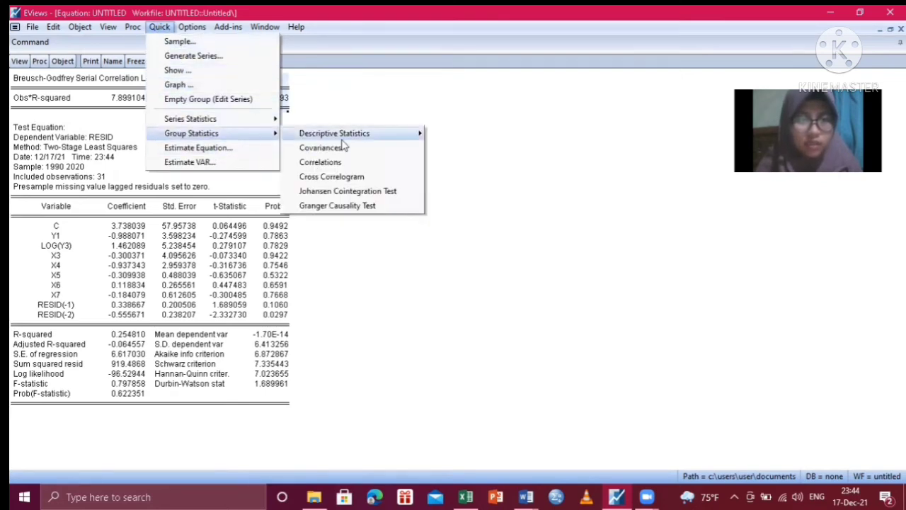
click(380, 162)
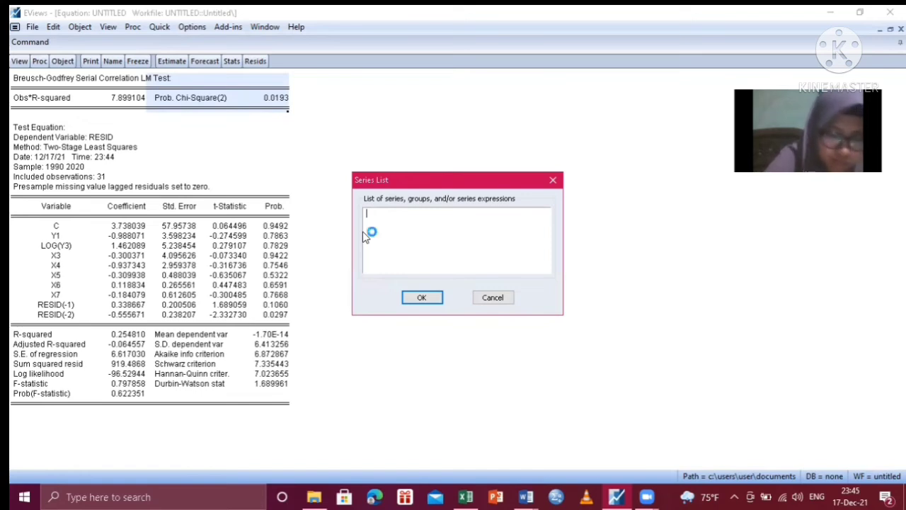
text(y1)
text(y3)
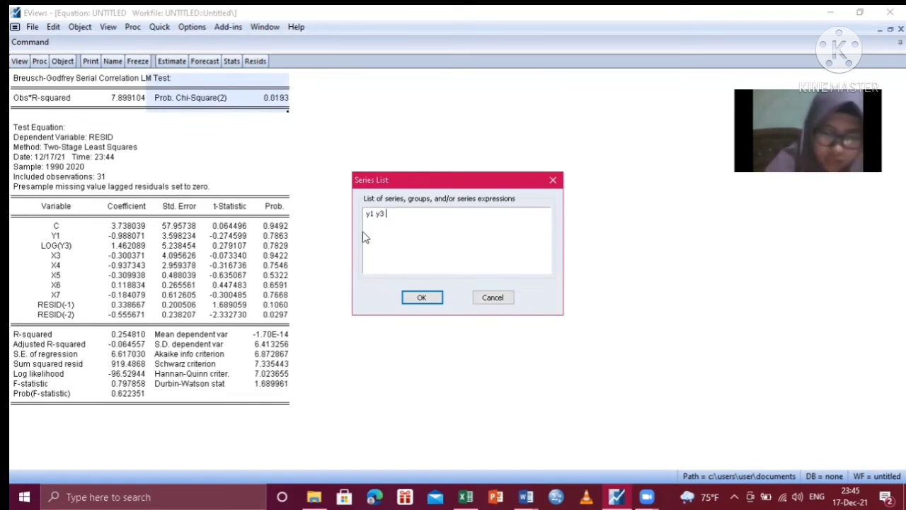
text( x3)
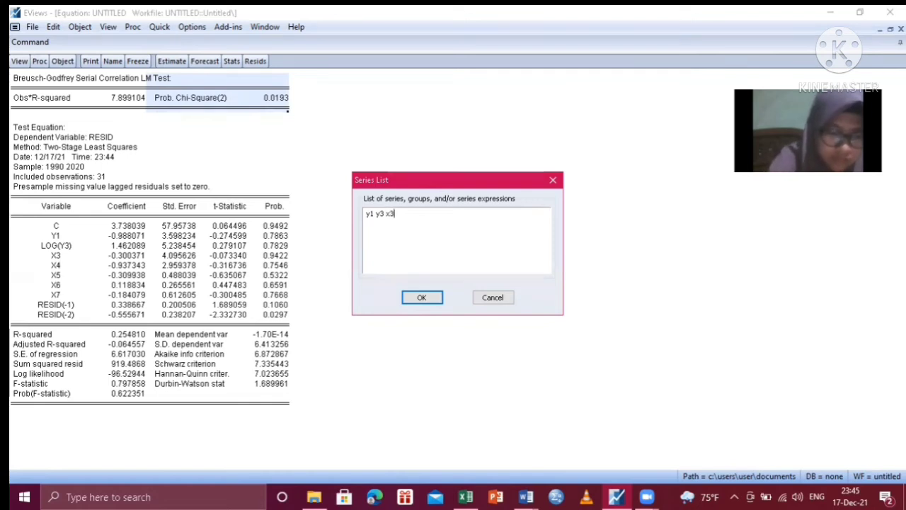
text( x4 x5 )
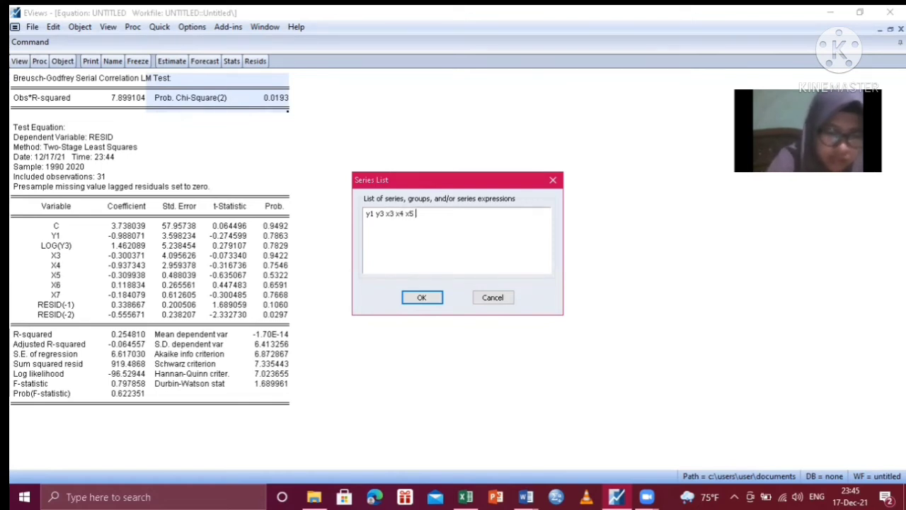
text(x6 x7)
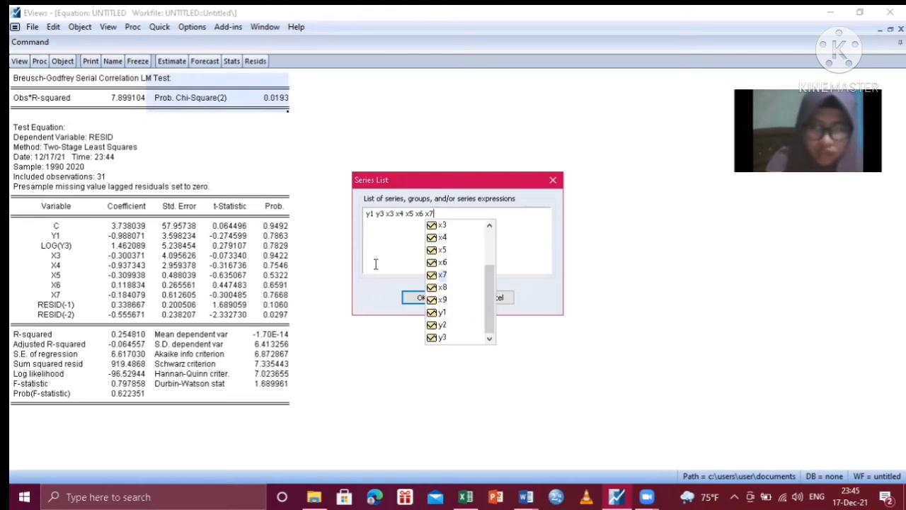
click(409, 301)
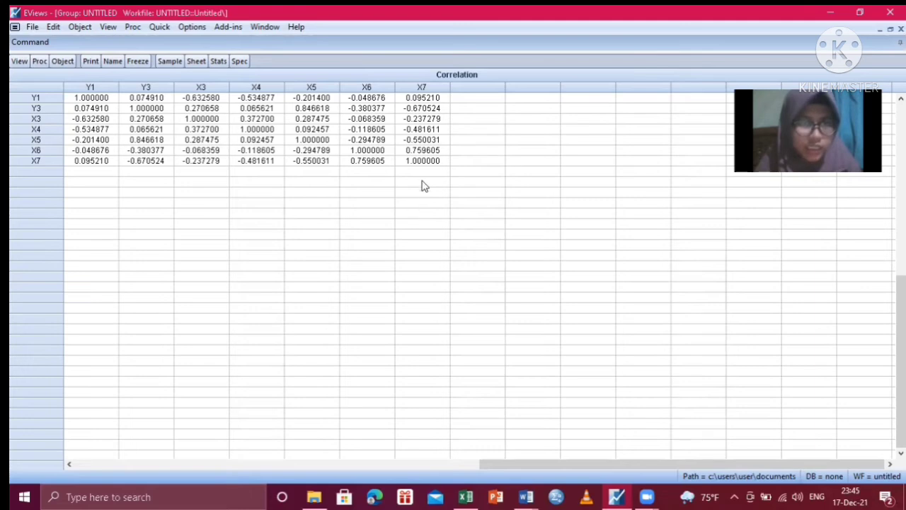
Close and delete the untitled correlation group and the untitled y2 equation to return to the workfile.
click(901, 28)
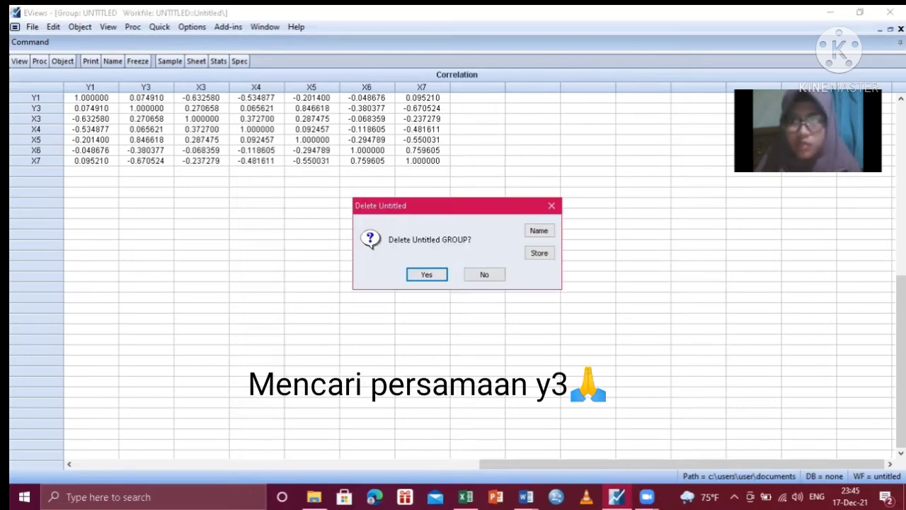
click(427, 274)
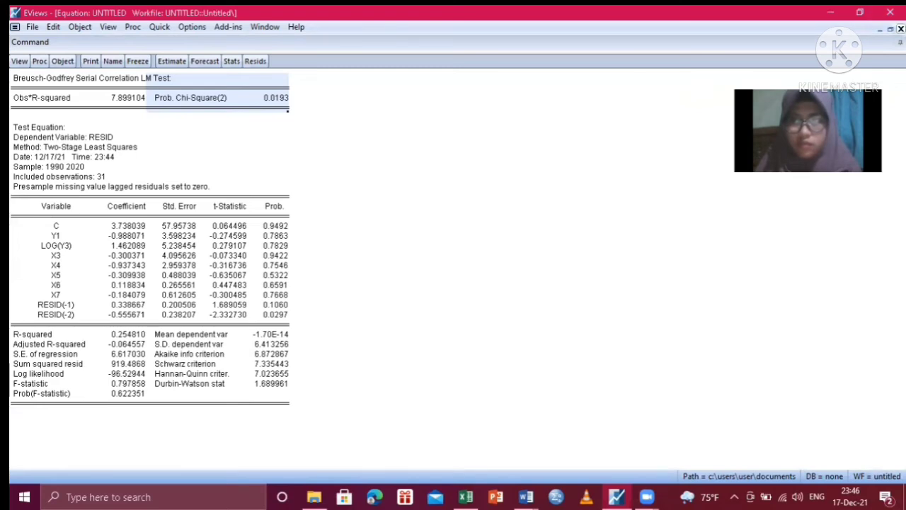
click(901, 28)
click(428, 276)
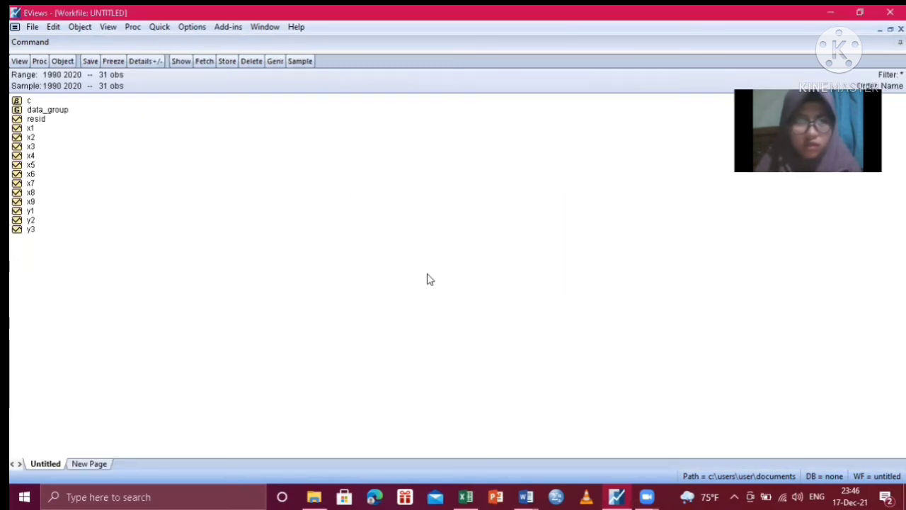
Specify a new equation for log(y3) with the regressors c y2 y1 x4 x5 x6 x8 x9.
click(162, 28)
click(206, 147)
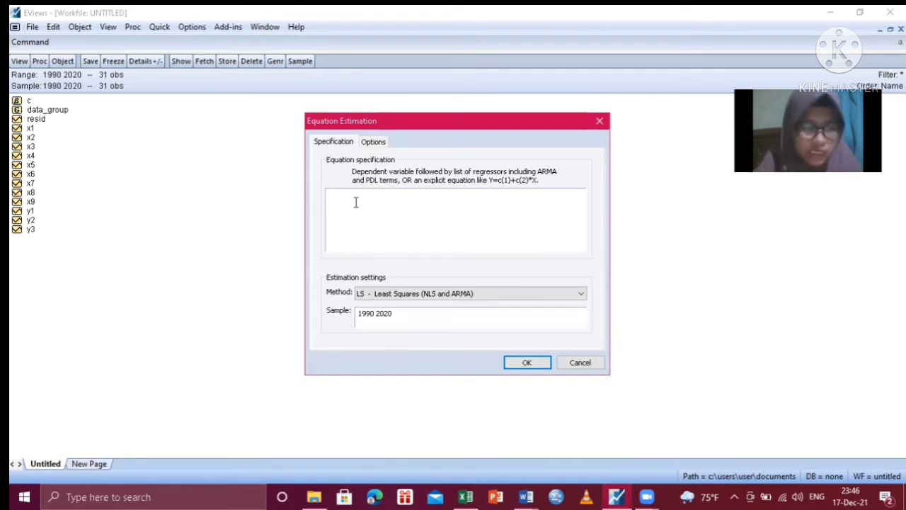
text(log)
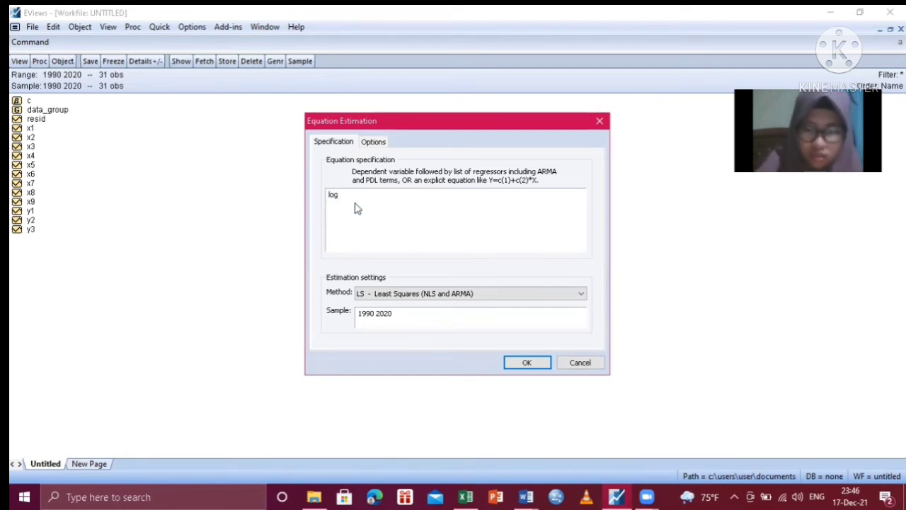
text((ye)
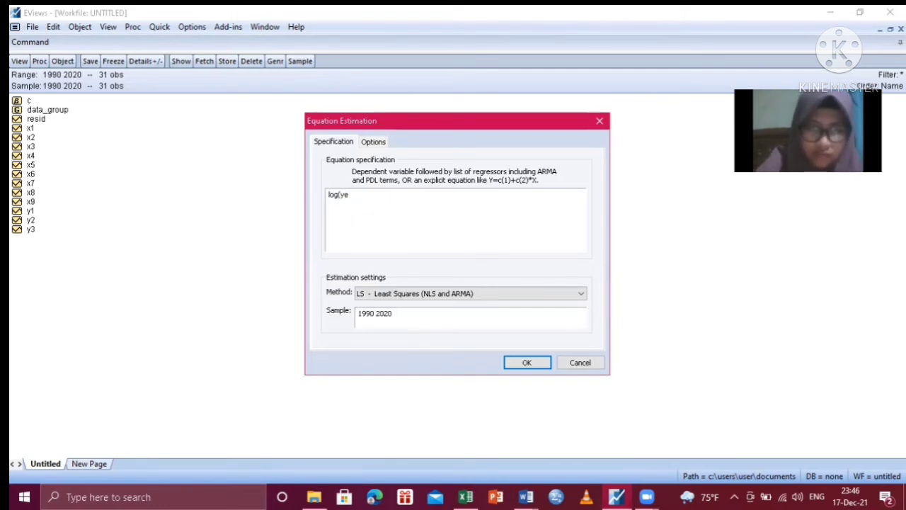
text(3))
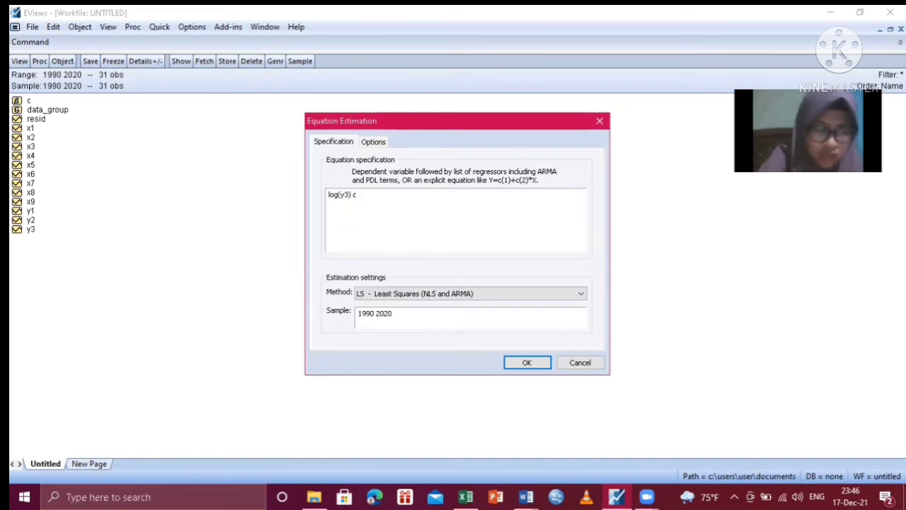
text( c y2 )
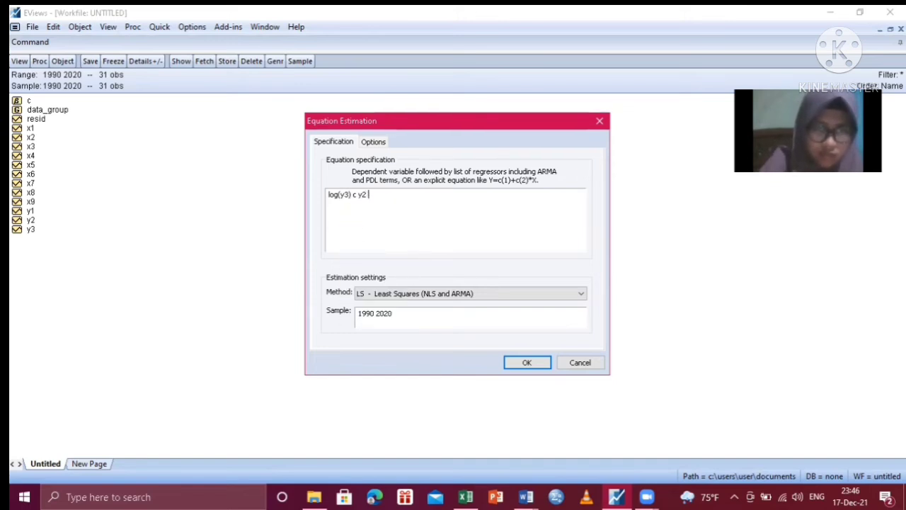
text(y3)
key(BackSpace)
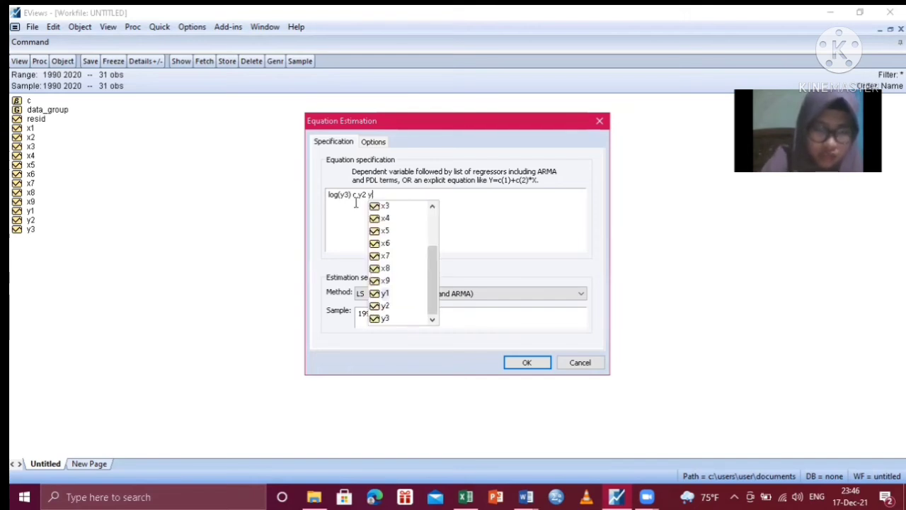
text(1 x)
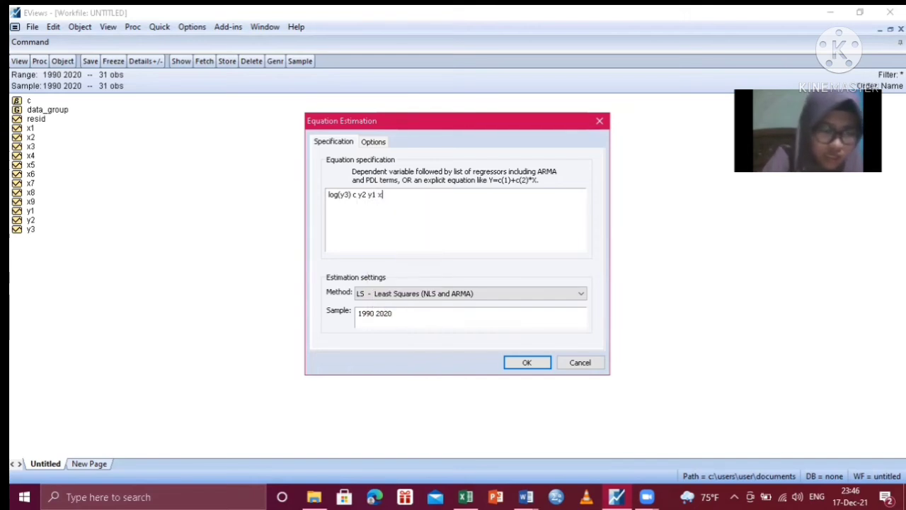
text(4 x5n)
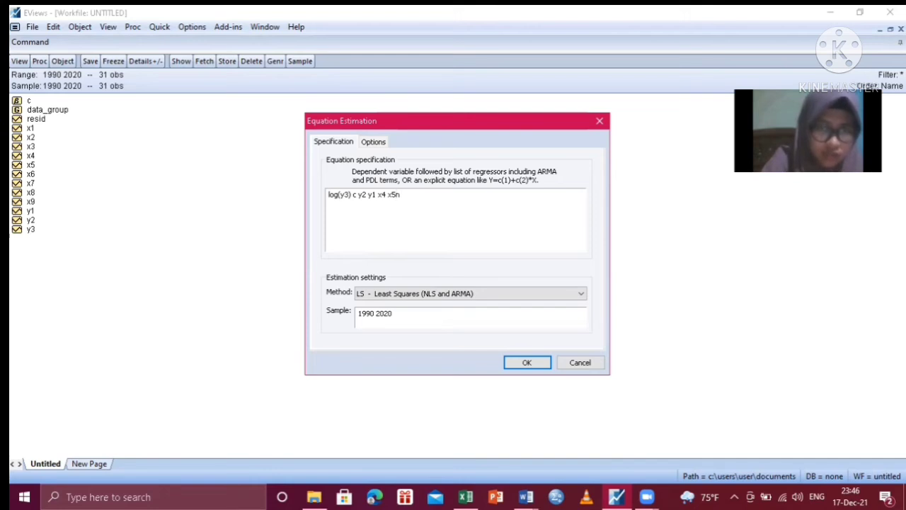
text(x6 x8 x9)
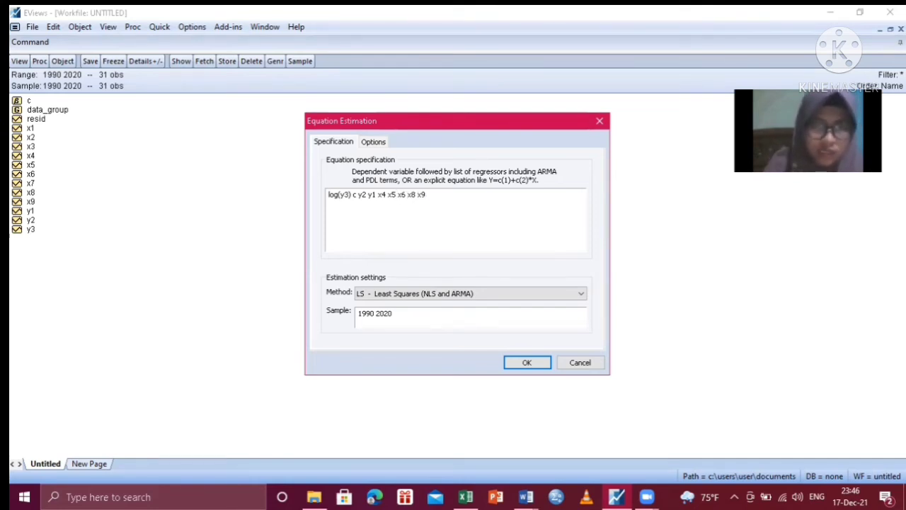
Estimate the log(y3) equation by two-stage least squares with instruments x1 x2 x3 x4 x5 x6 x7 x8 x9, and inspect R-squared and Prob(F-statistic).
click(380, 295)
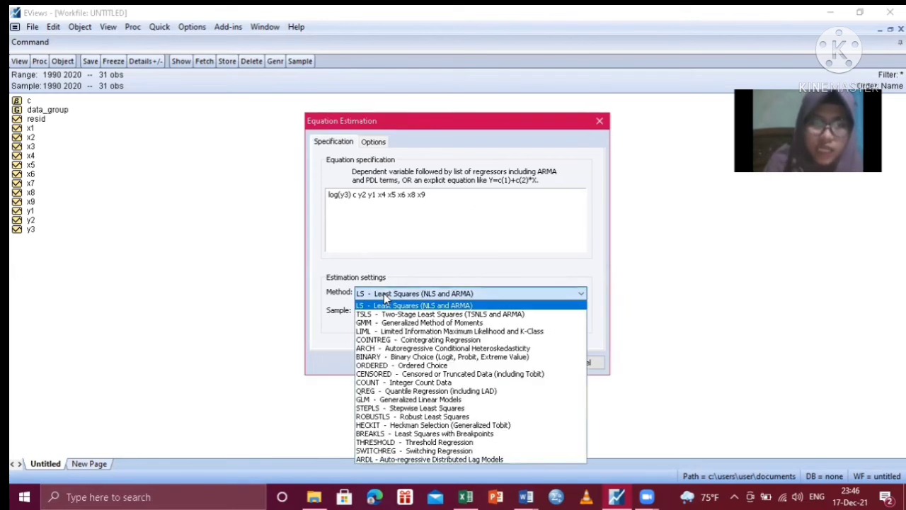
click(399, 315)
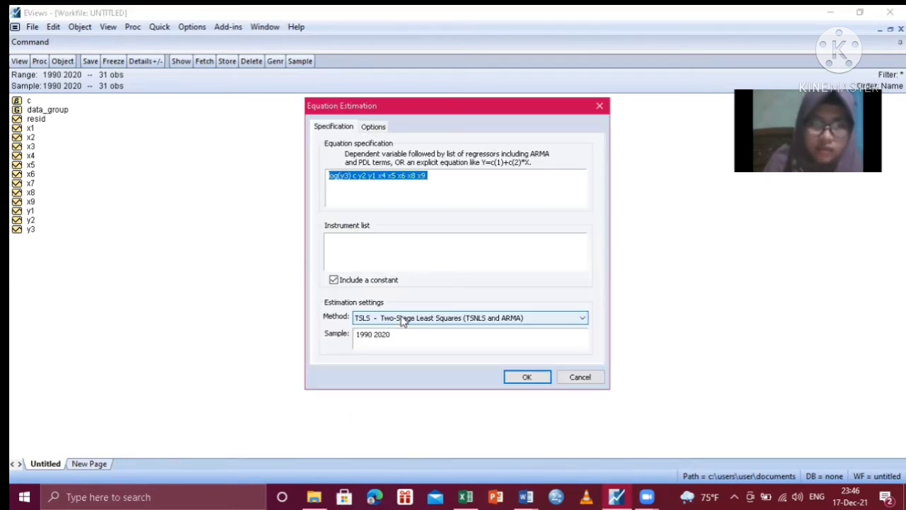
click(352, 241)
text(x)
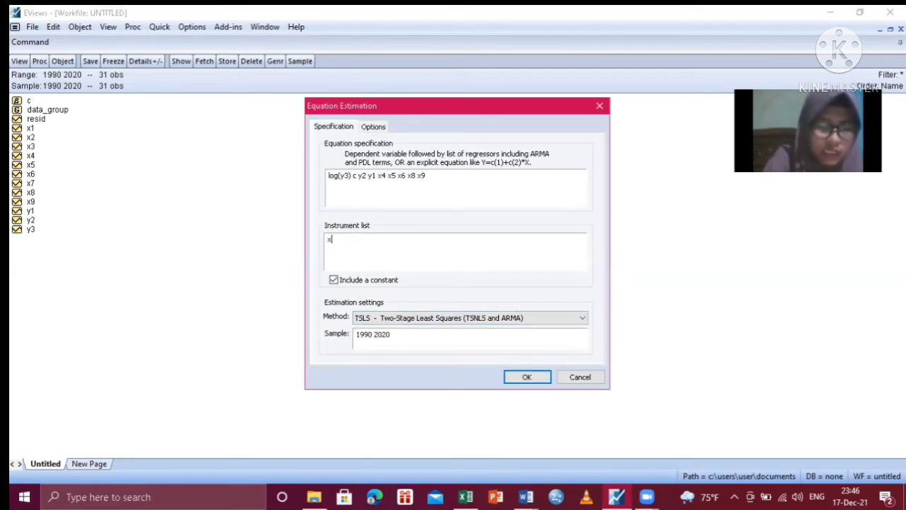
text(1 x2 x3 x4 x5)
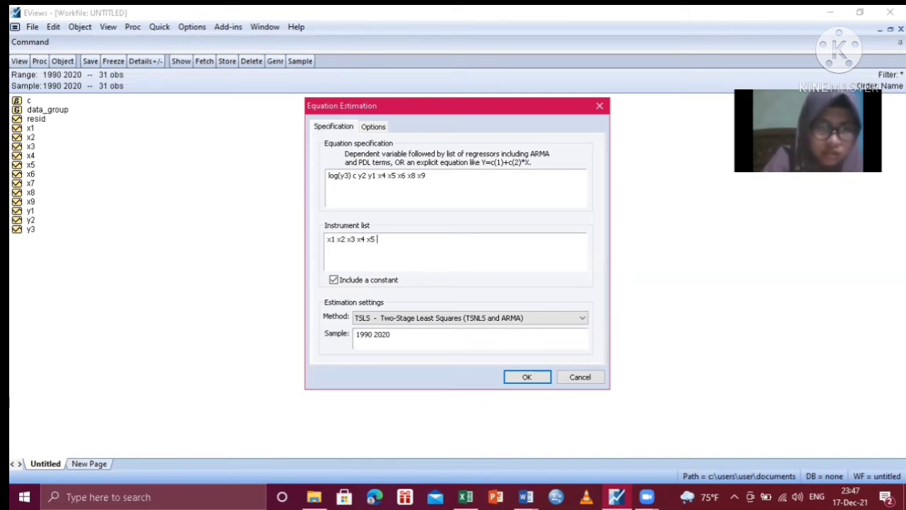
text( x6 x7 x)
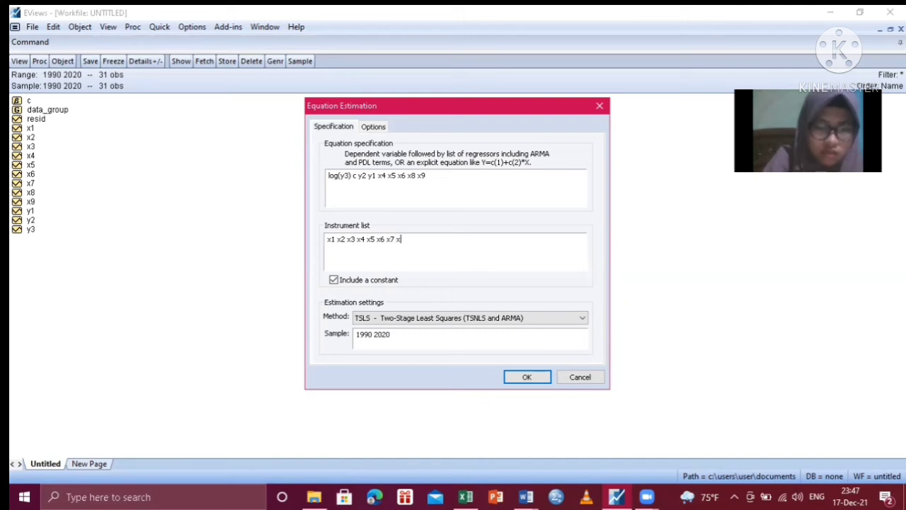
text(8 x9)
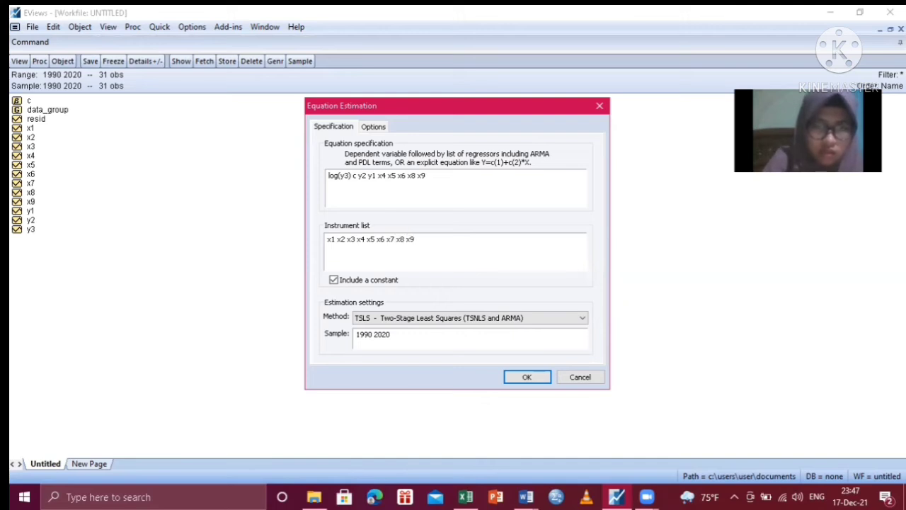
click(540, 381)
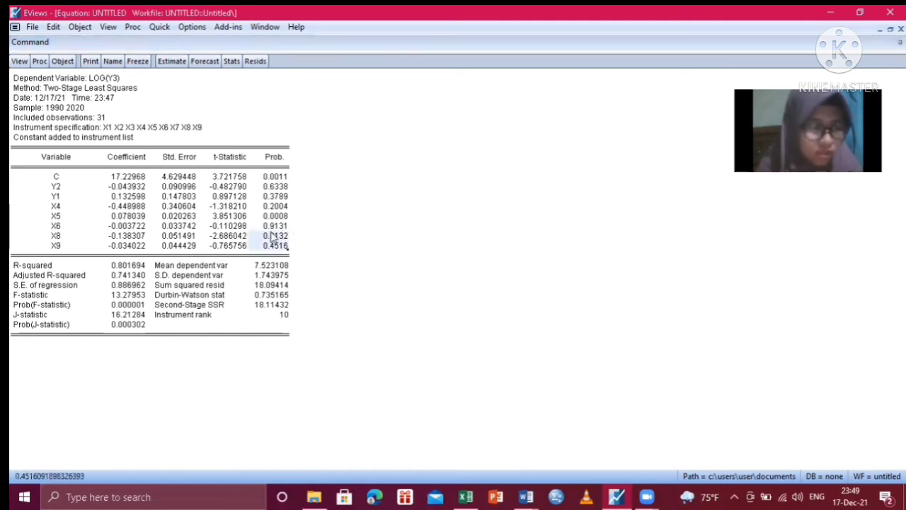
click(132, 266)
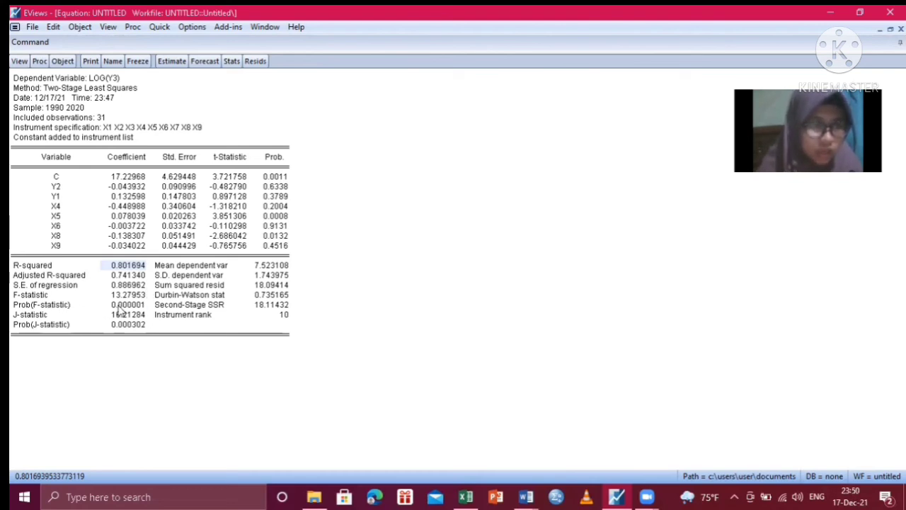
click(119, 306)
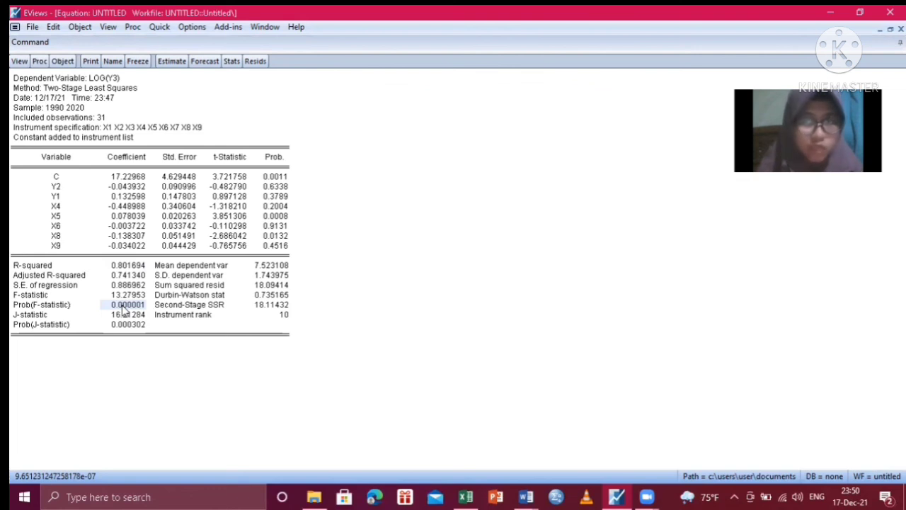
click(382, 259)
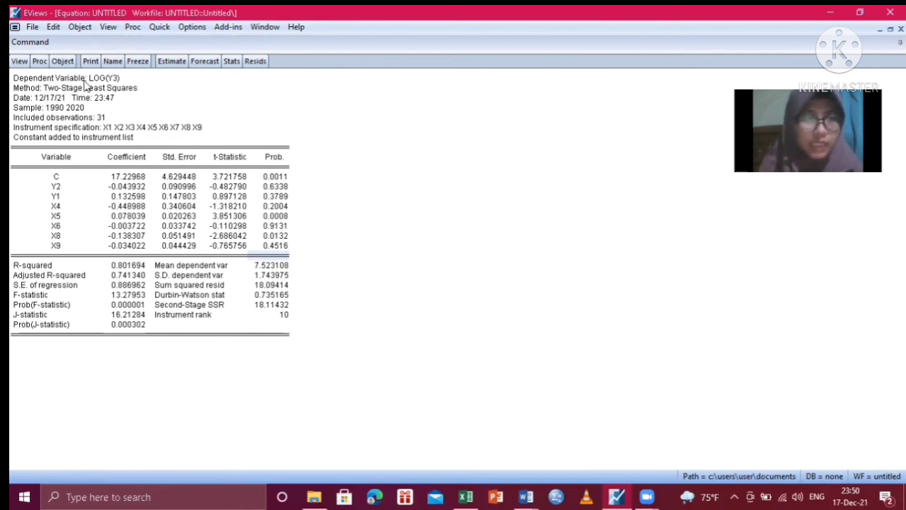
Run the histogram normality test on the log(y3) equation's residuals.
click(20, 62)
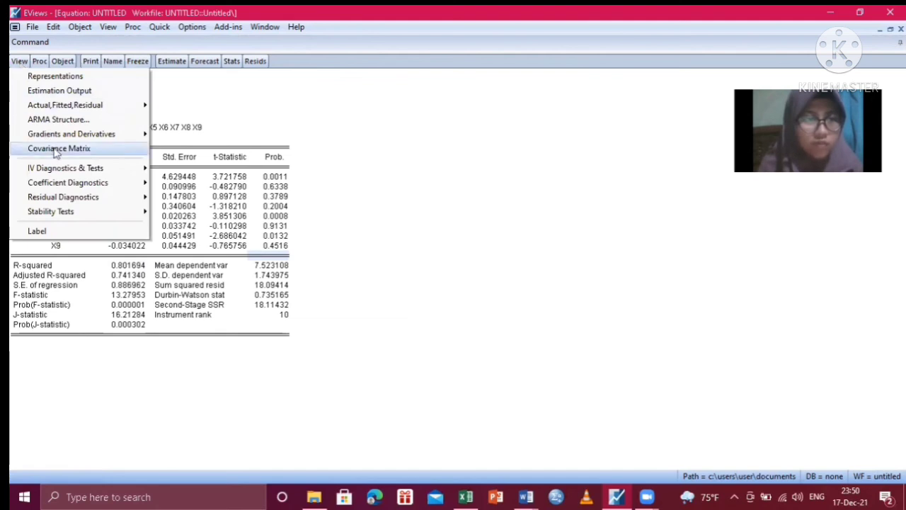
mouse_move(95, 193)
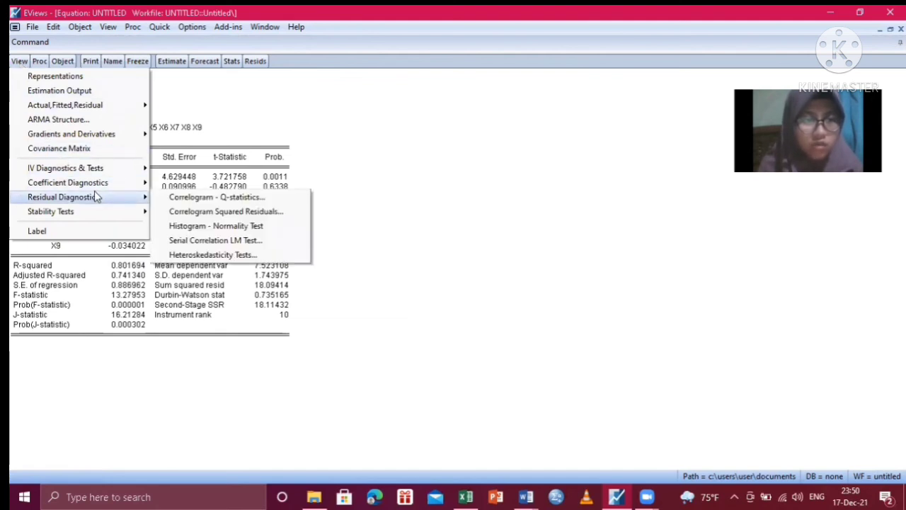
click(270, 228)
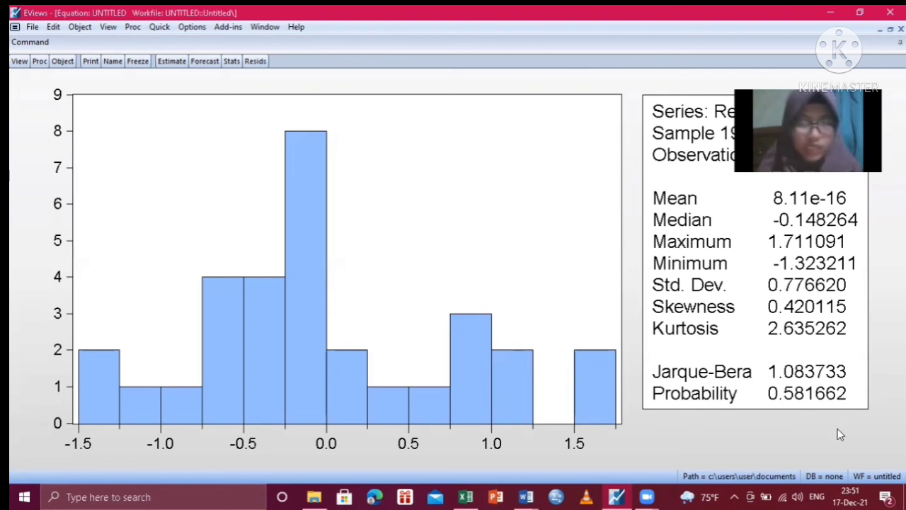
Run the Breusch-Pagan-Godfrey heteroskedasticity test on the log(y3) equation with its original regressors.
click(19, 61)
mouse_move(89, 197)
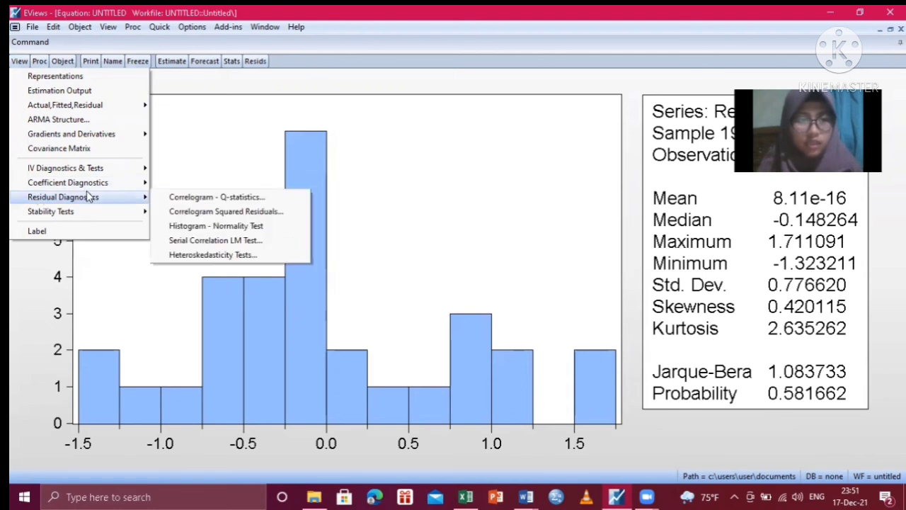
click(214, 257)
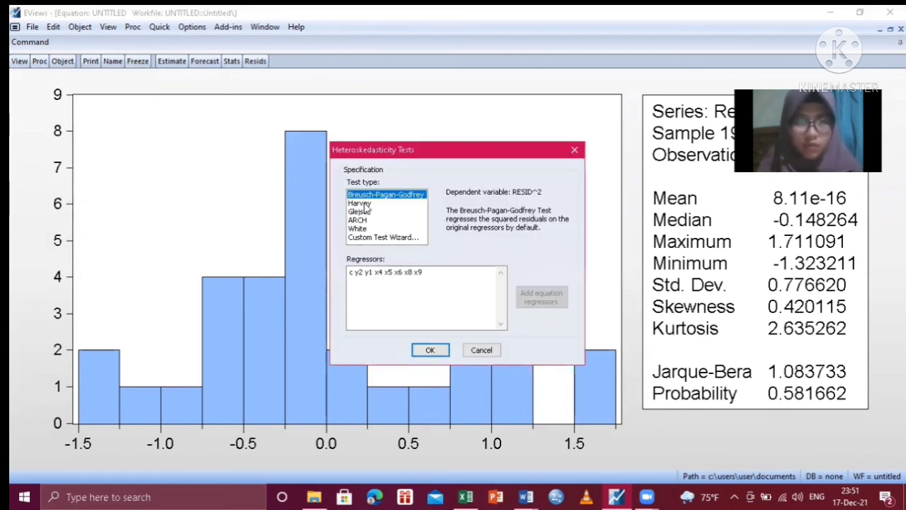
click(426, 350)
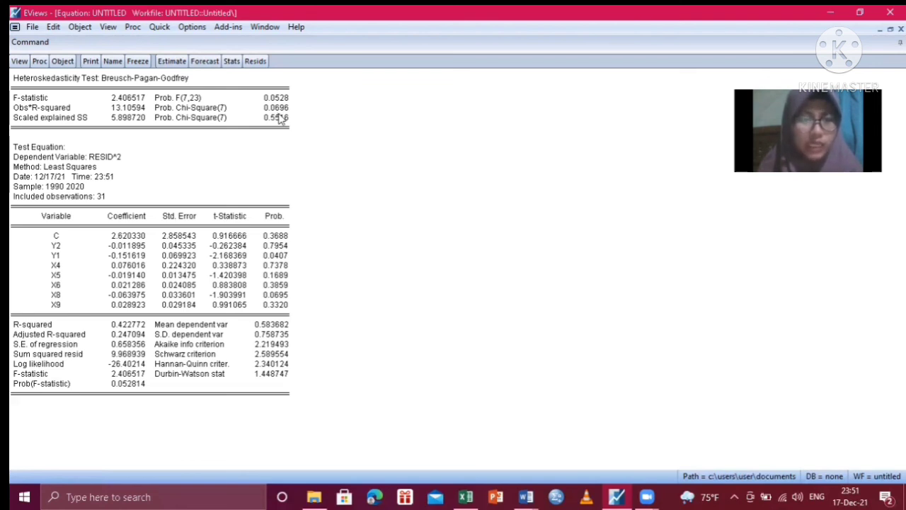
Run the Serial Correlation LM Test on the log(y3) equation's residuals with 2 lags.
click(19, 61)
mouse_move(63, 202)
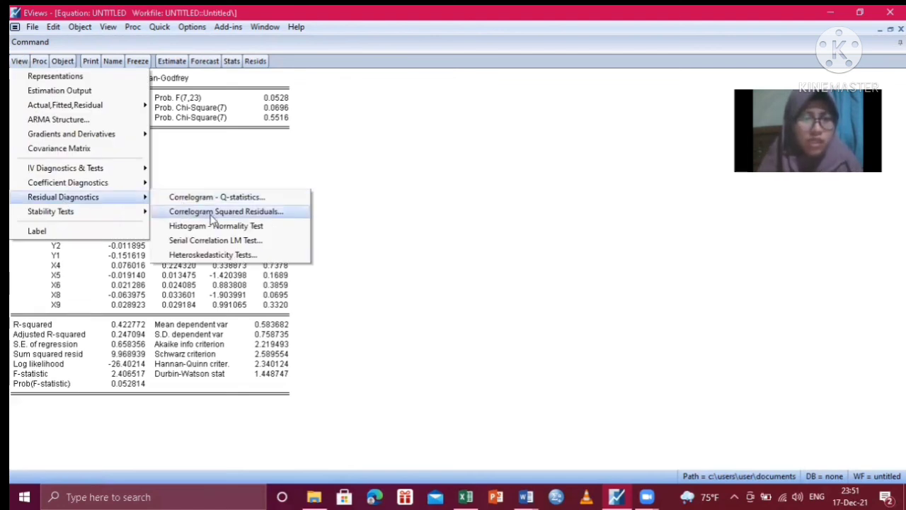
click(232, 242)
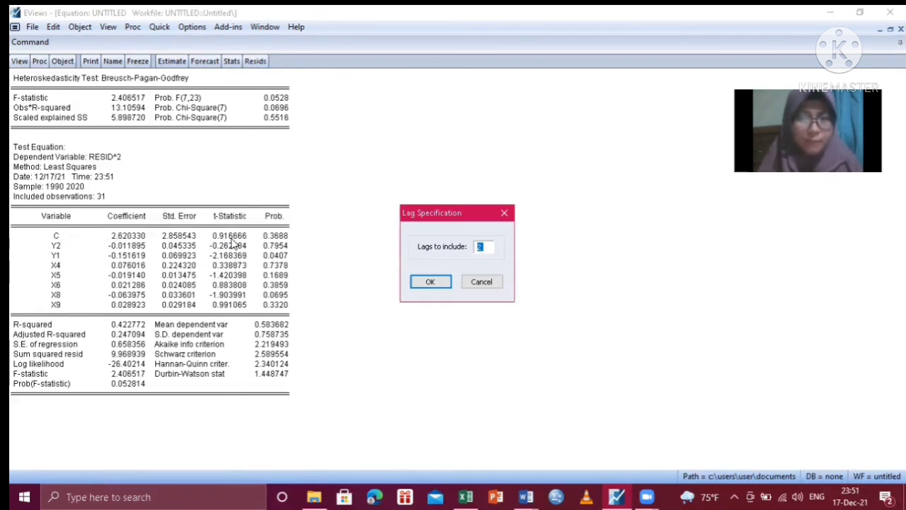
click(417, 282)
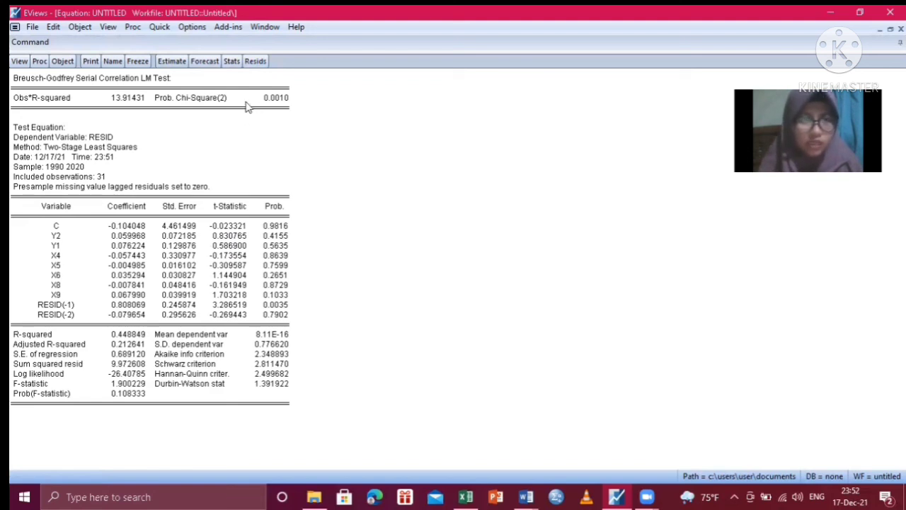
Produce a correlation matrix for the series y2 y1 x4 x5 x6 x8 x9 and inspect it for multicollinearity.
click(160, 27)
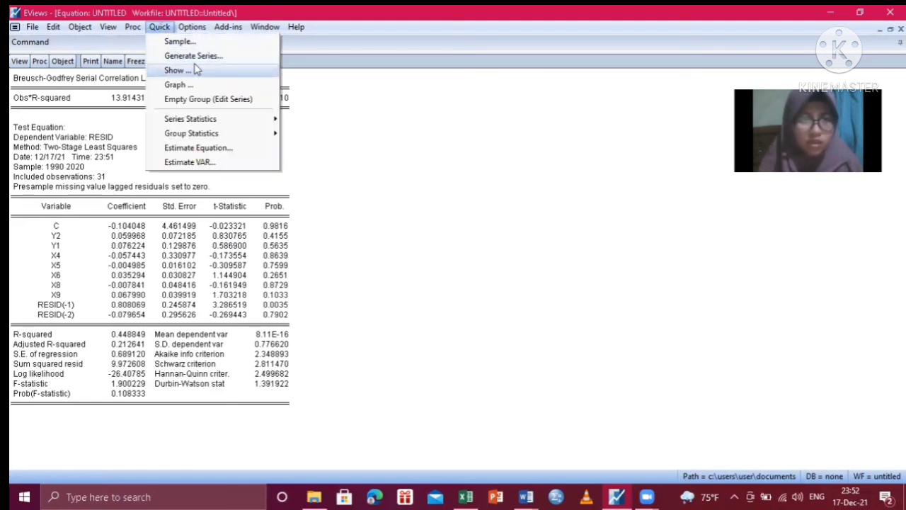
mouse_move(234, 131)
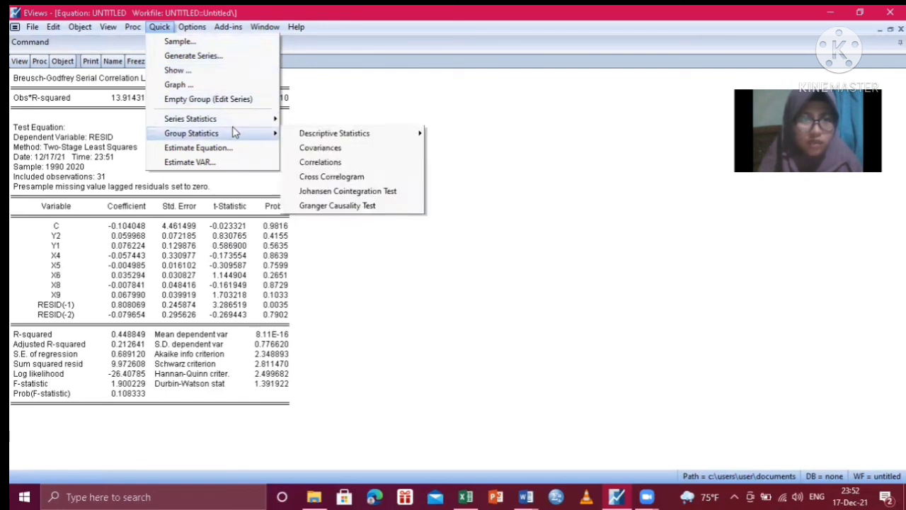
click(323, 163)
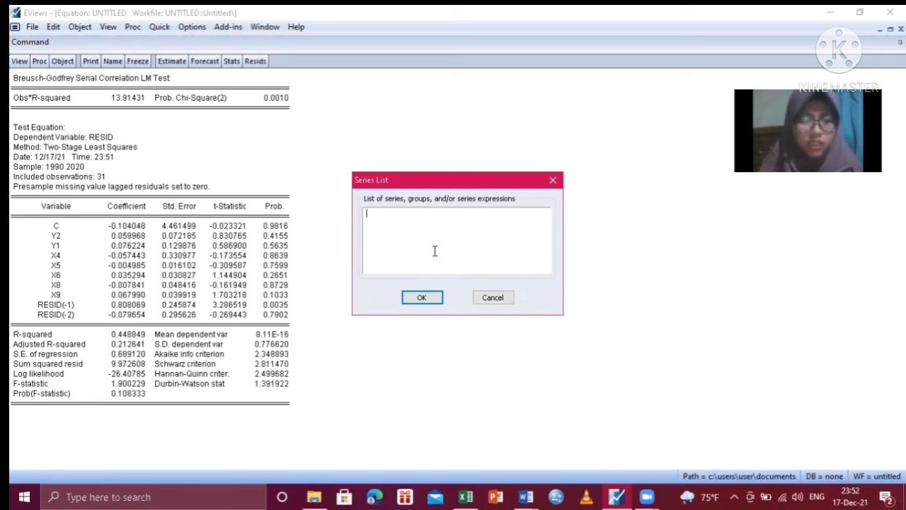
text(y2)
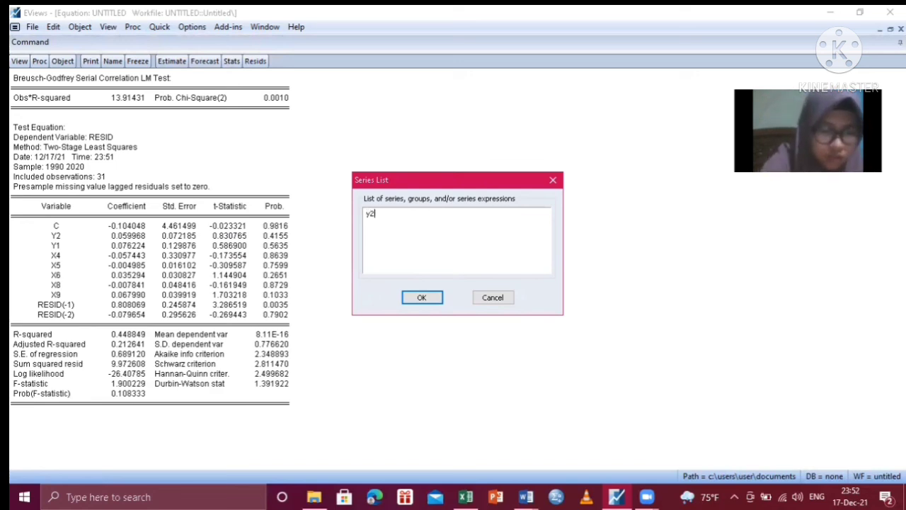
text( y1)
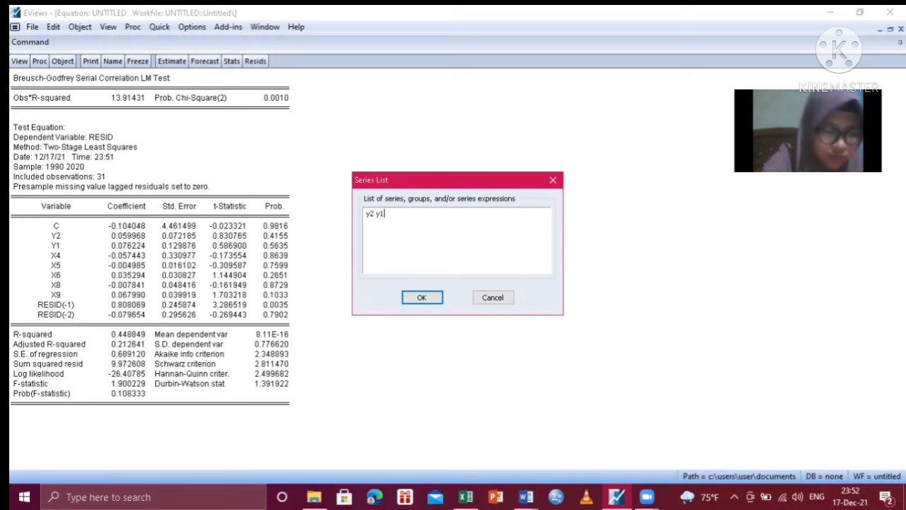
text( x4 )
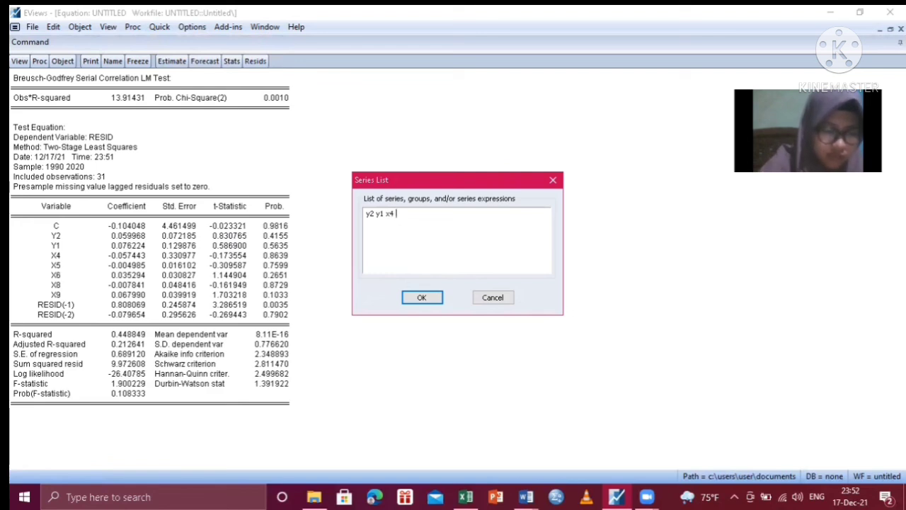
text(x5 x6 x8 x9)
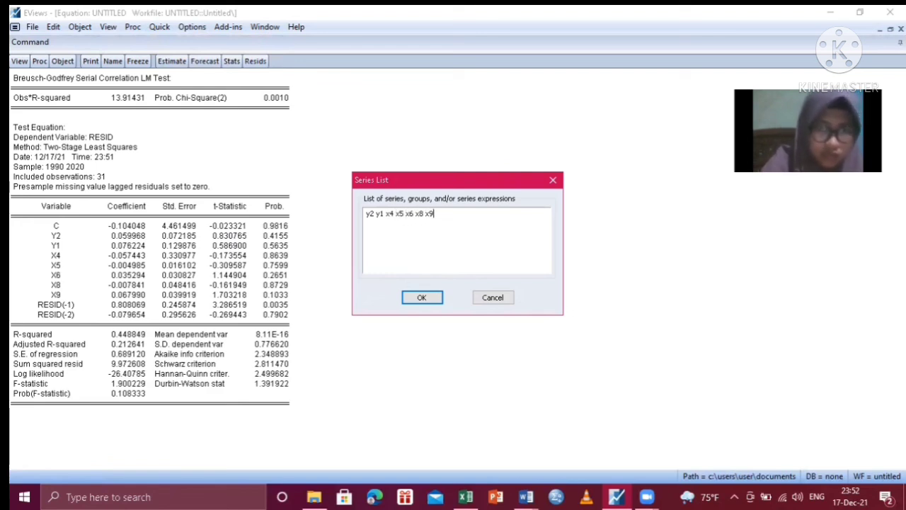
click(416, 300)
click(416, 301)
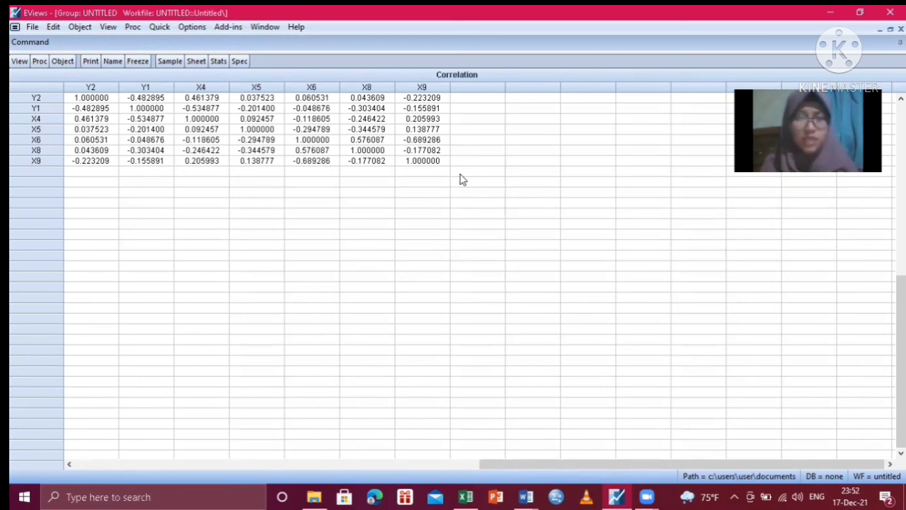
click(81, 103)
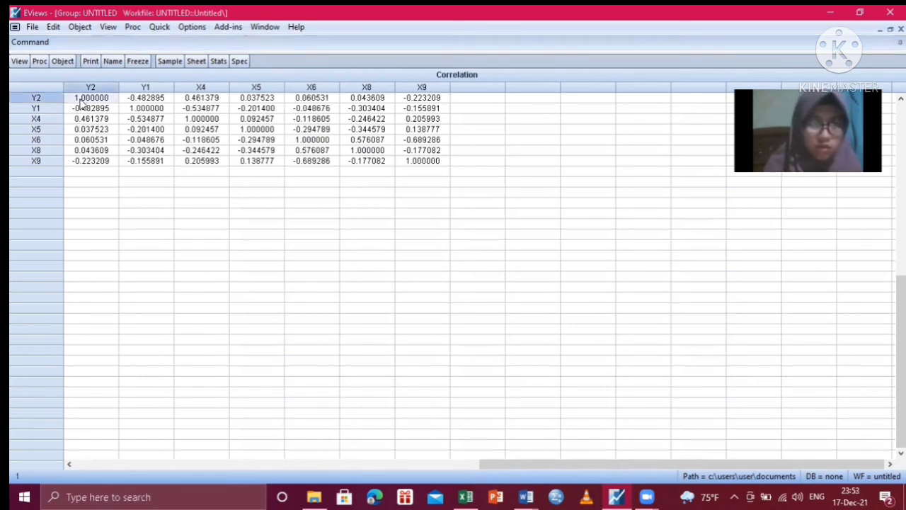
click(415, 162)
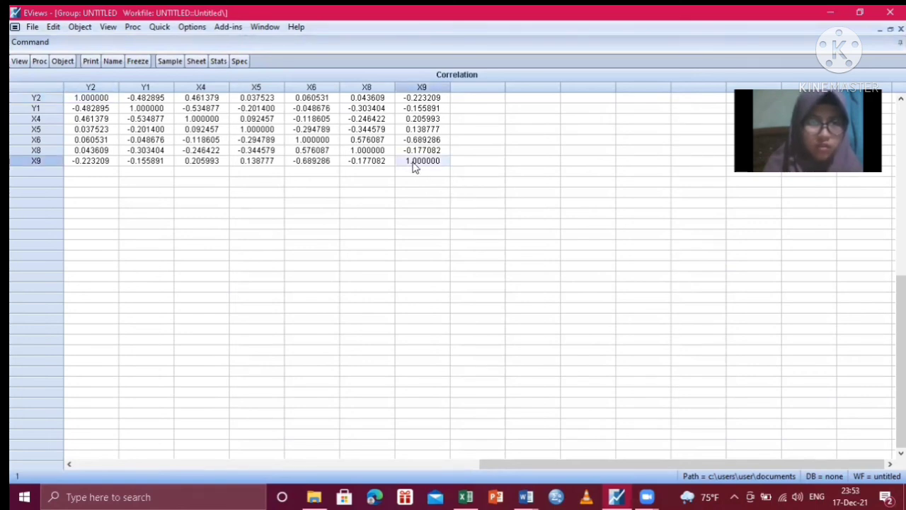